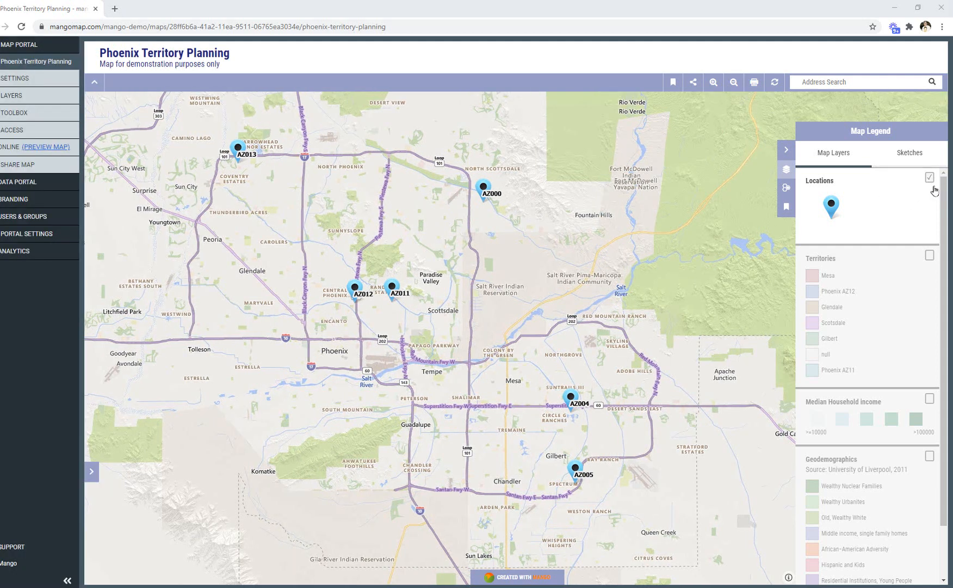
Examine the base map's street detail around Tempe with the Locations layer temporarily hidden.
click(929, 178)
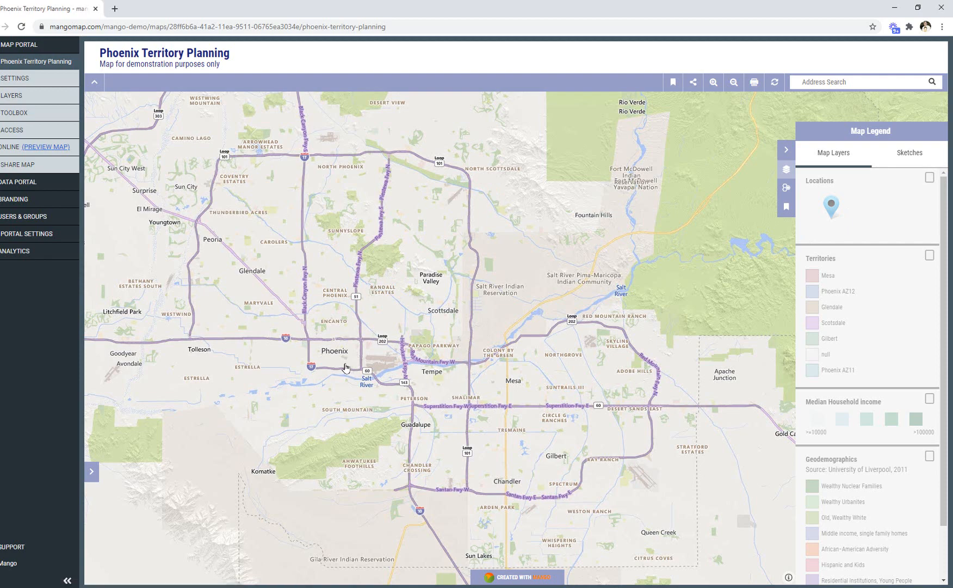
scroll(456, 376, up, 2)
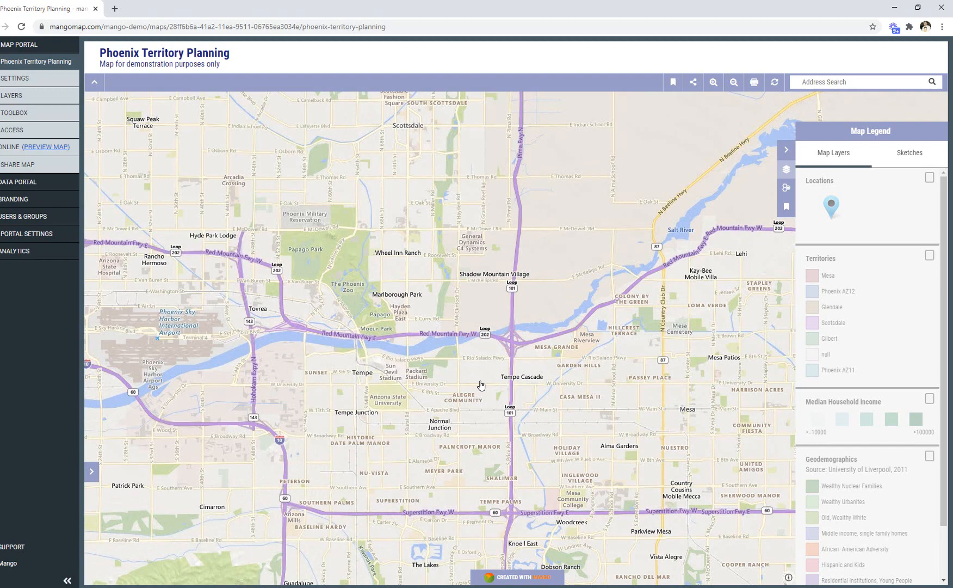
scroll(471, 404, up, 2)
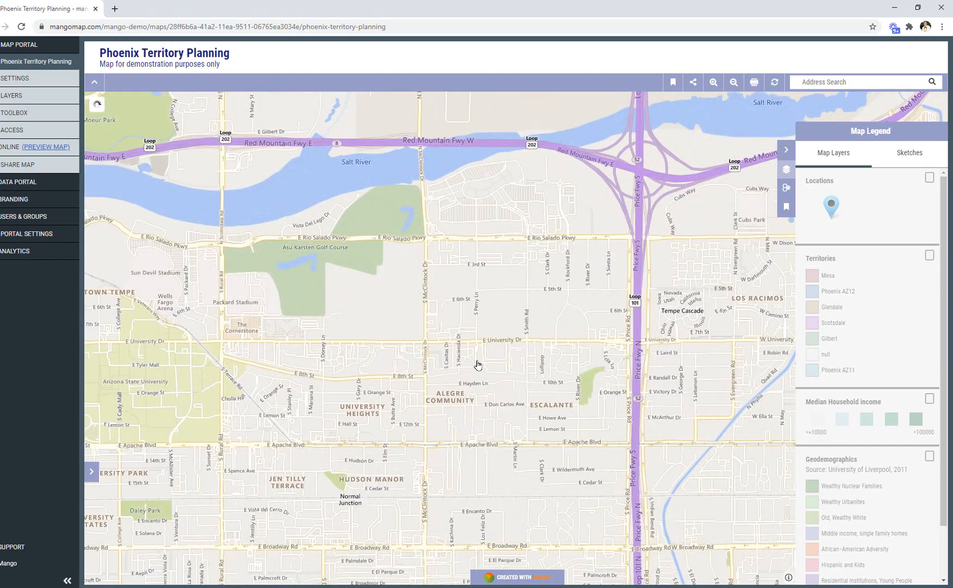
scroll(478, 360, up, 2)
scroll(477, 362, down, 2)
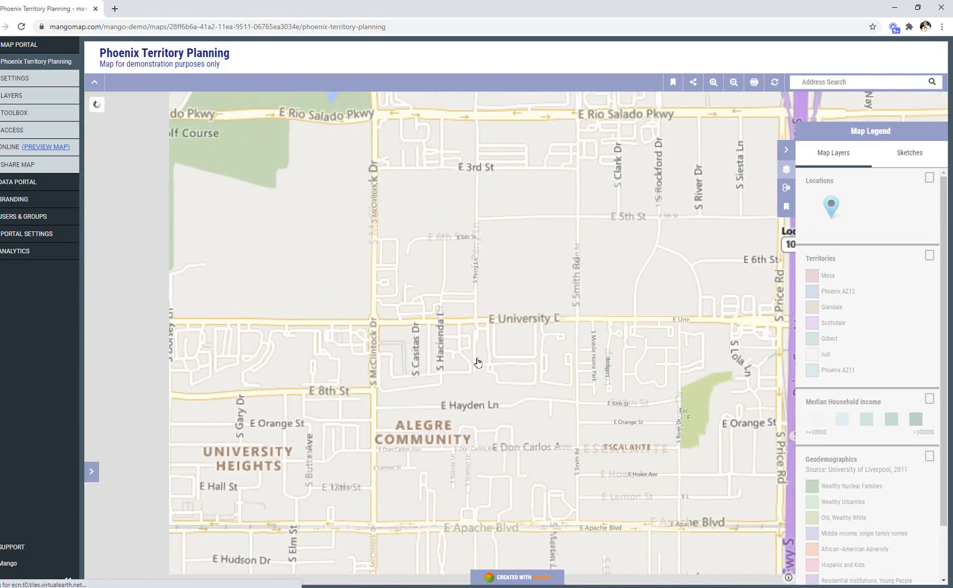
click(775, 81)
click(929, 178)
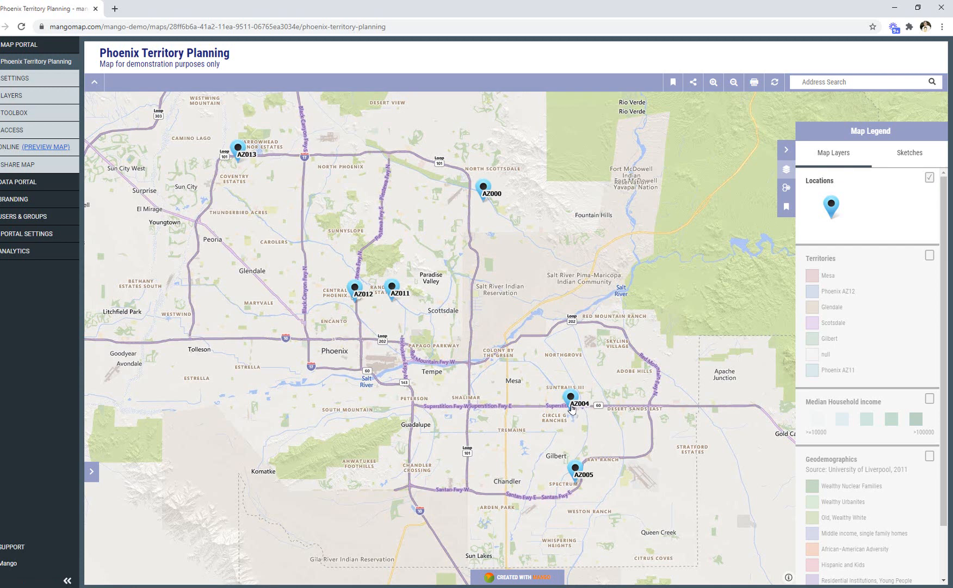
View the attribute details of the AZ004 location marker and collapse them again.
click(571, 407)
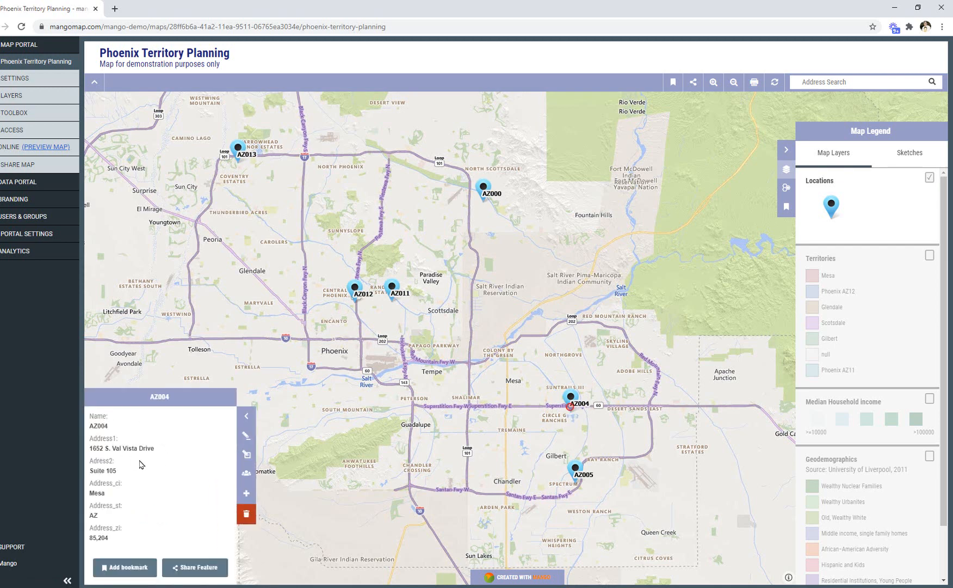
click(246, 415)
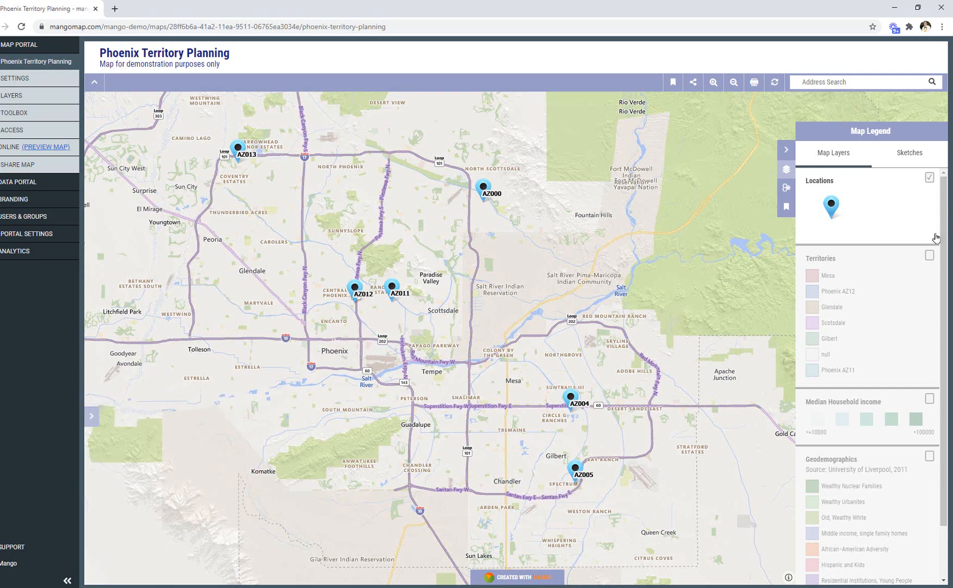
Show the Territories layer and view the details of a tract inside the Mesa territory.
click(930, 256)
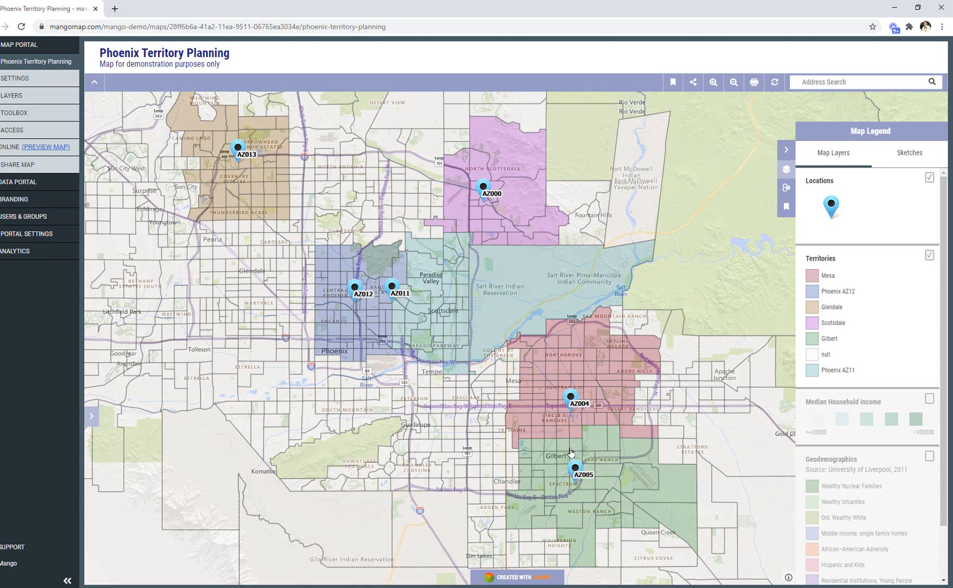
click(543, 373)
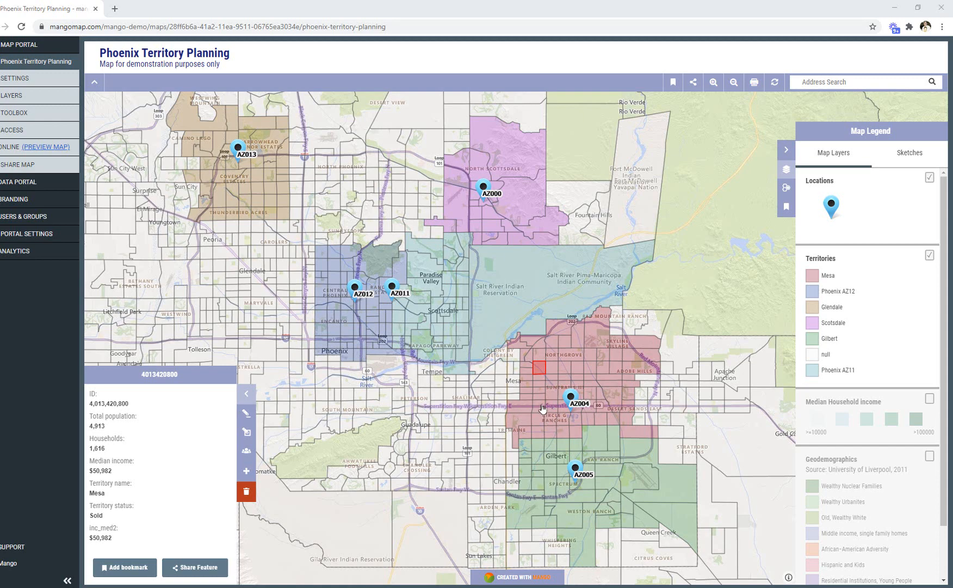
Query the Territories data for the territory named Mesa and get the matching tracts on the map.
click(786, 188)
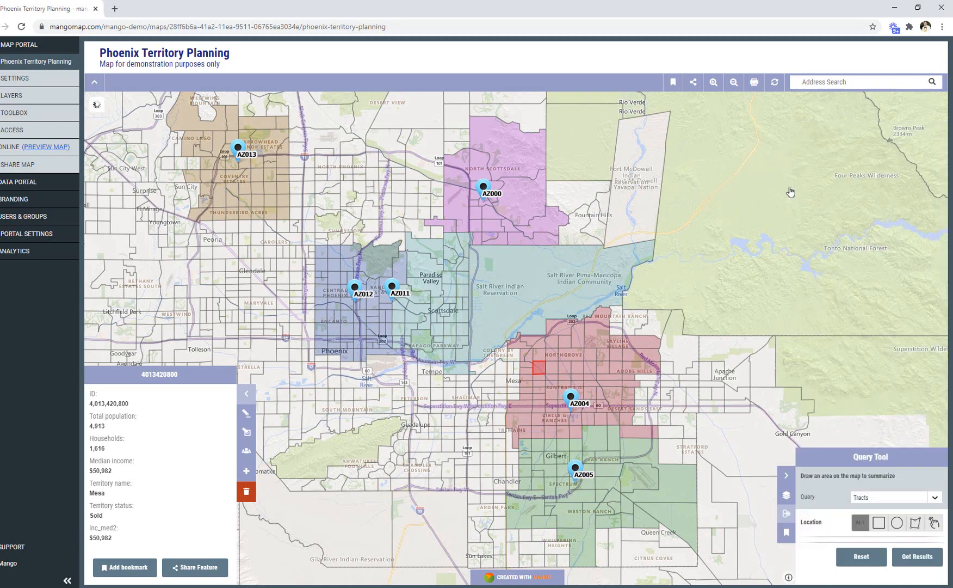
click(937, 499)
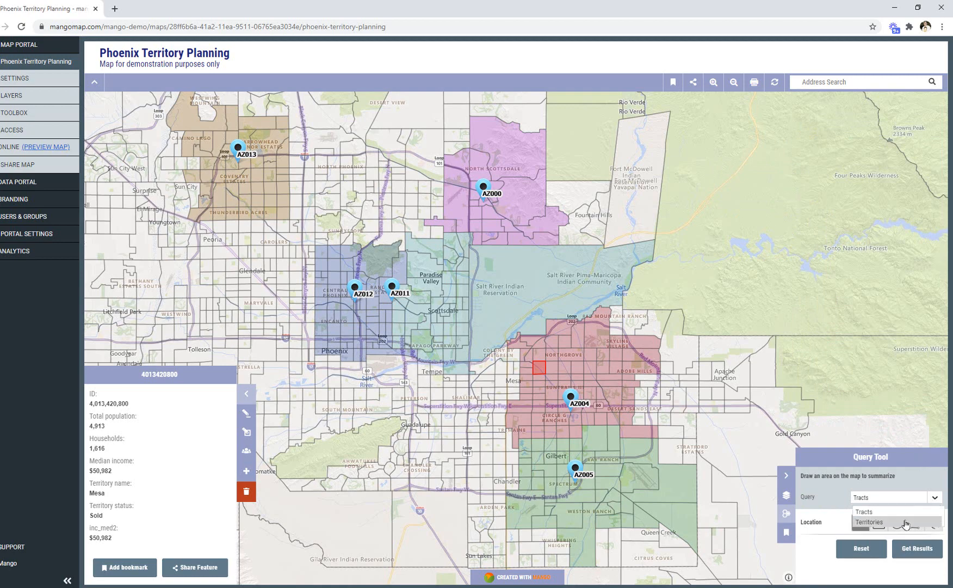
click(905, 523)
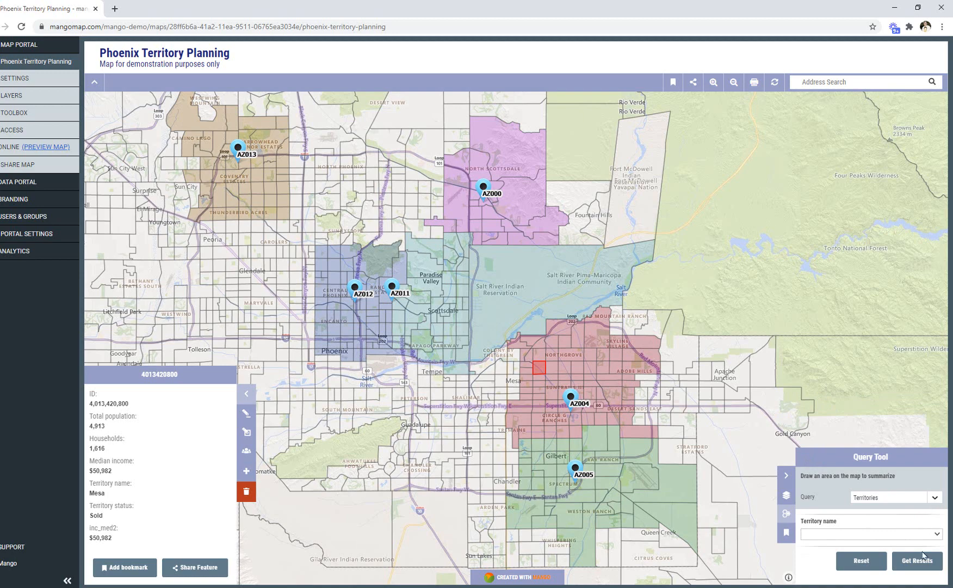
click(936, 533)
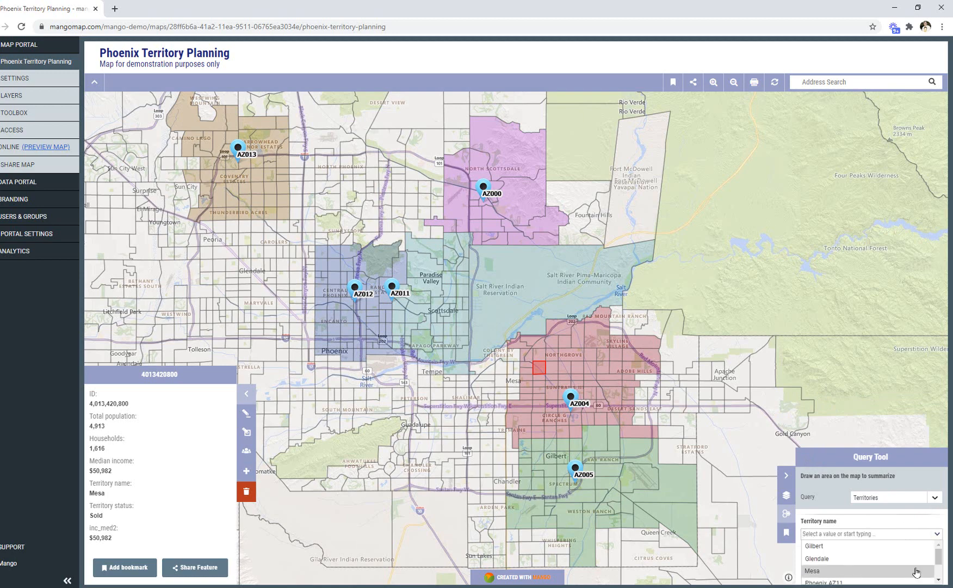
click(916, 571)
click(919, 562)
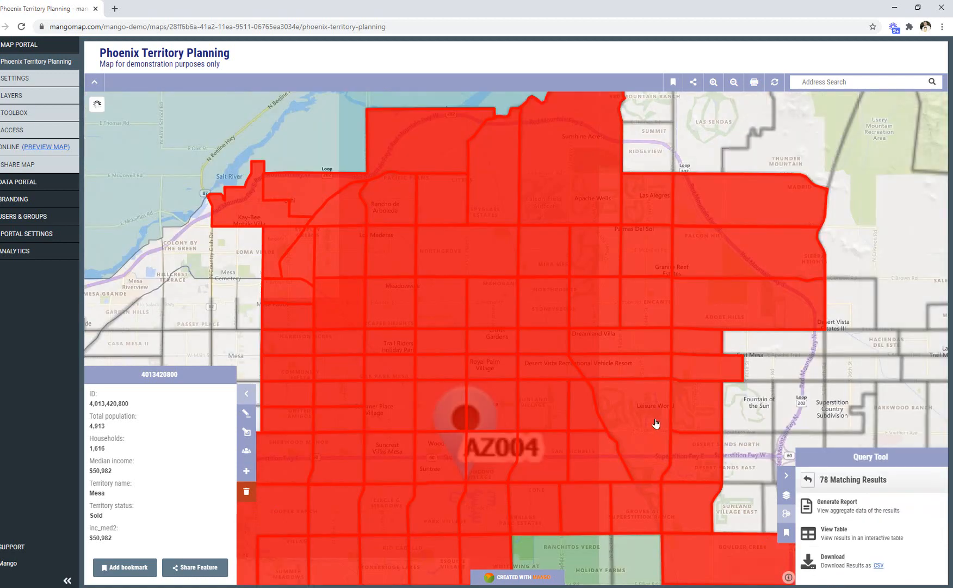
scroll(655, 423, down, 1)
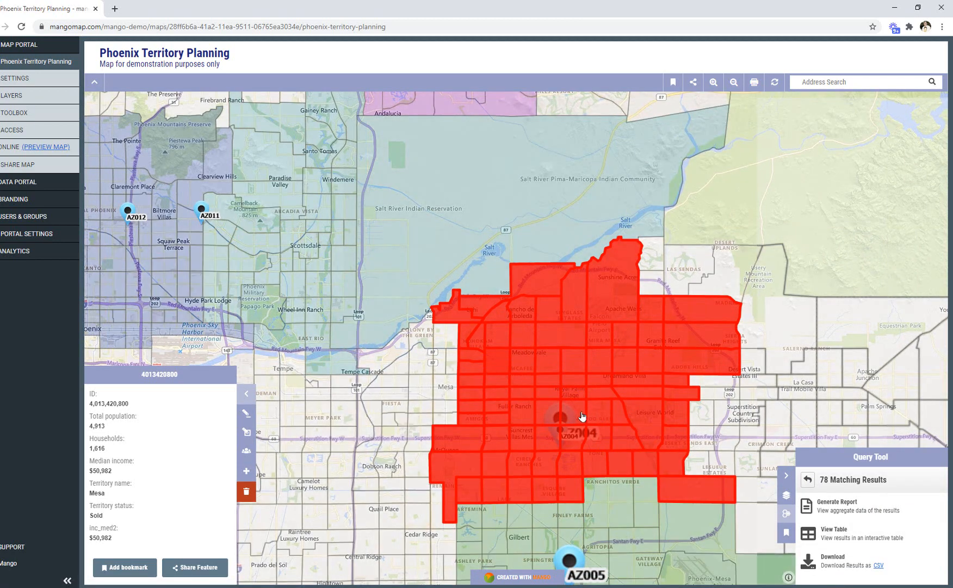
View the Mesa query results as a table and generate an aggregate report from them.
click(882, 536)
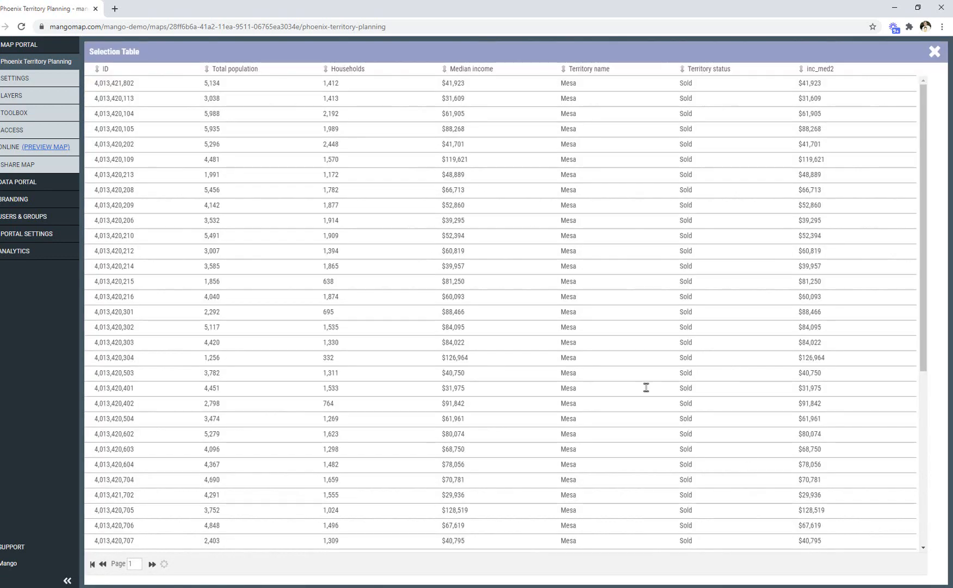
click(933, 52)
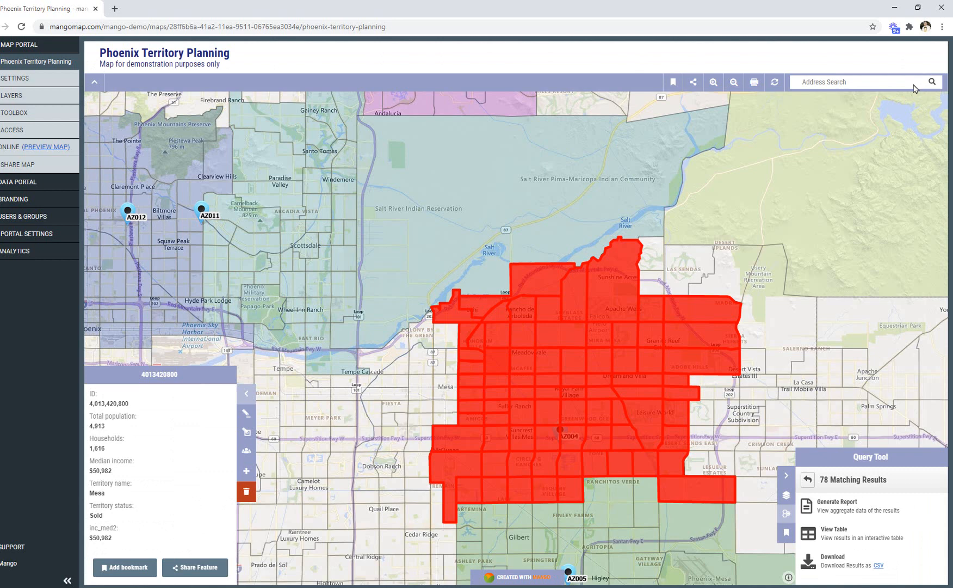
click(869, 510)
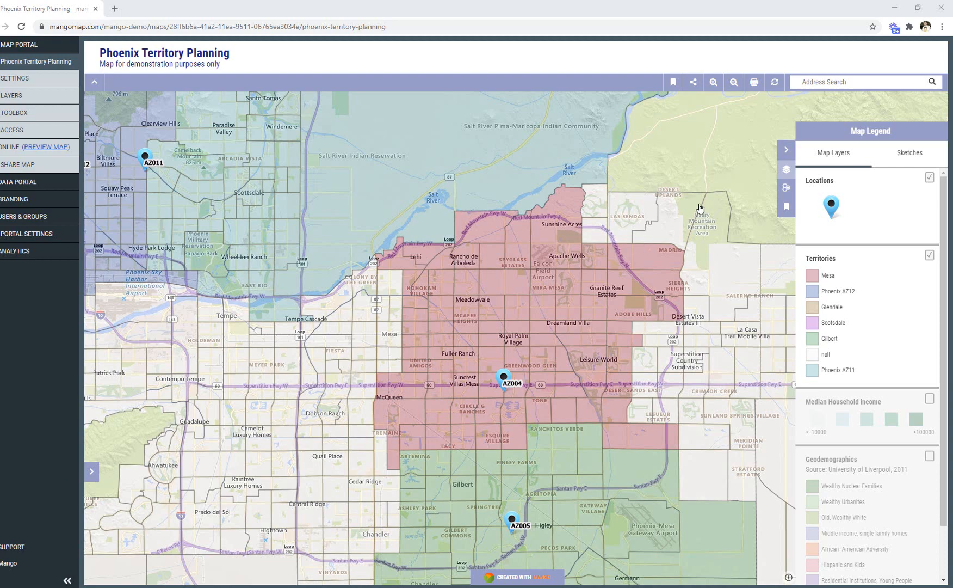
Search the map for the address Glendale, Arizona, United States and inspect the area around it.
click(845, 85)
text(Glendale)
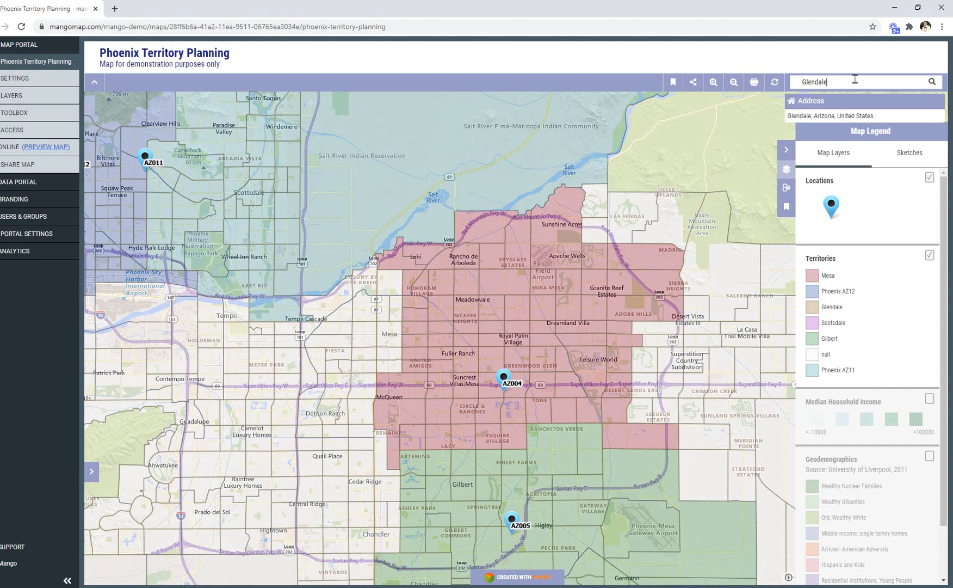
click(838, 117)
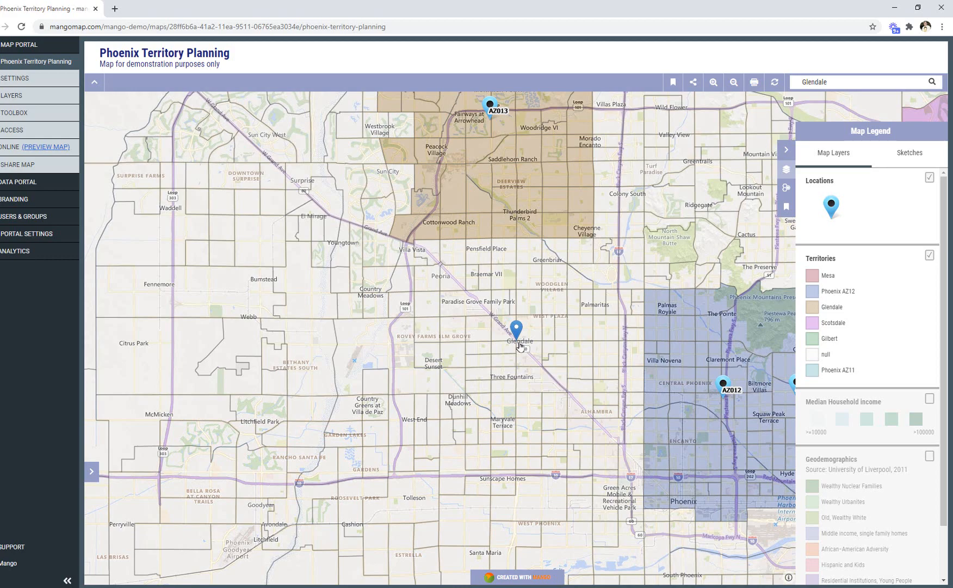
scroll(521, 347, down, 1)
scroll(520, 346, up, 1)
scroll(520, 347, up, 1)
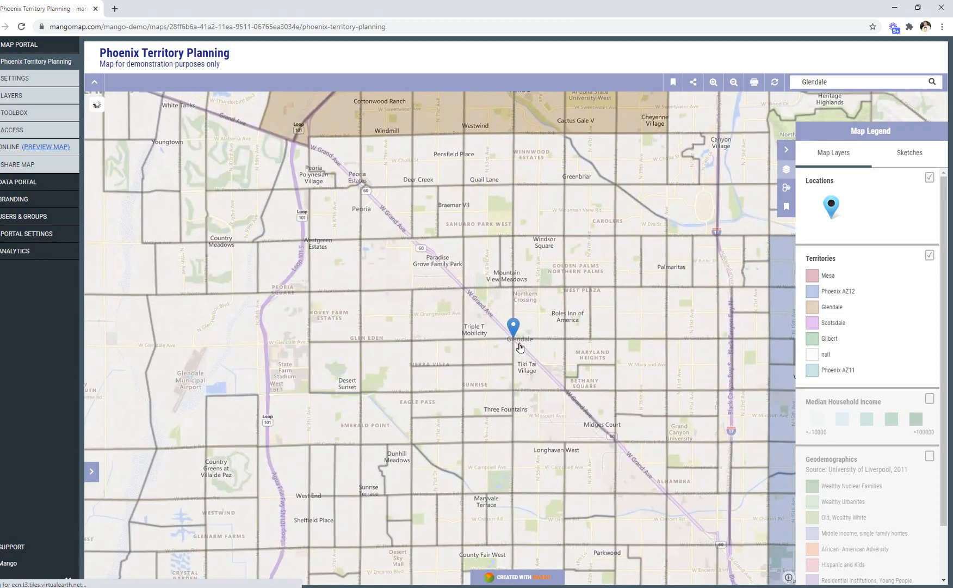
Create a new sketch titled Glendale, leaving it editable by others.
click(910, 157)
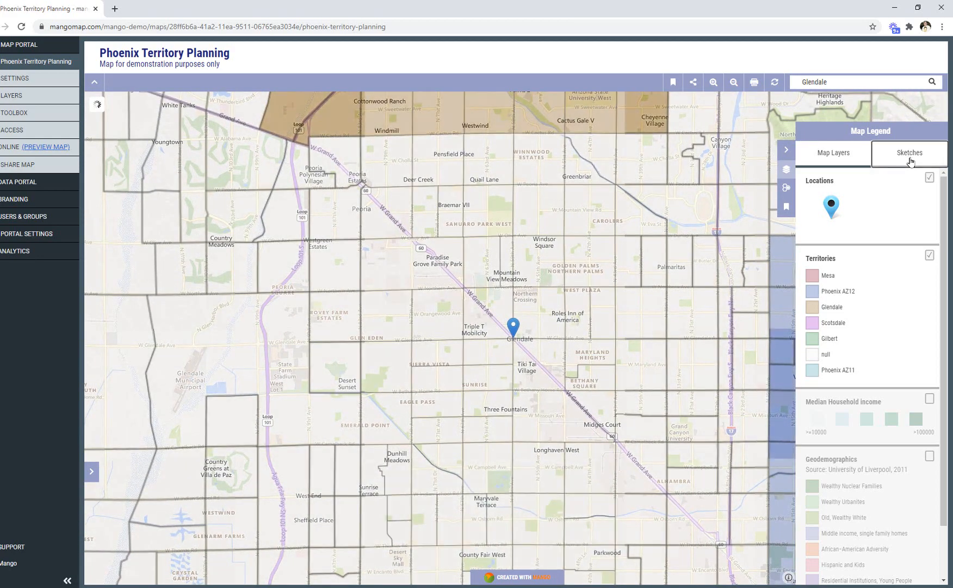
click(871, 567)
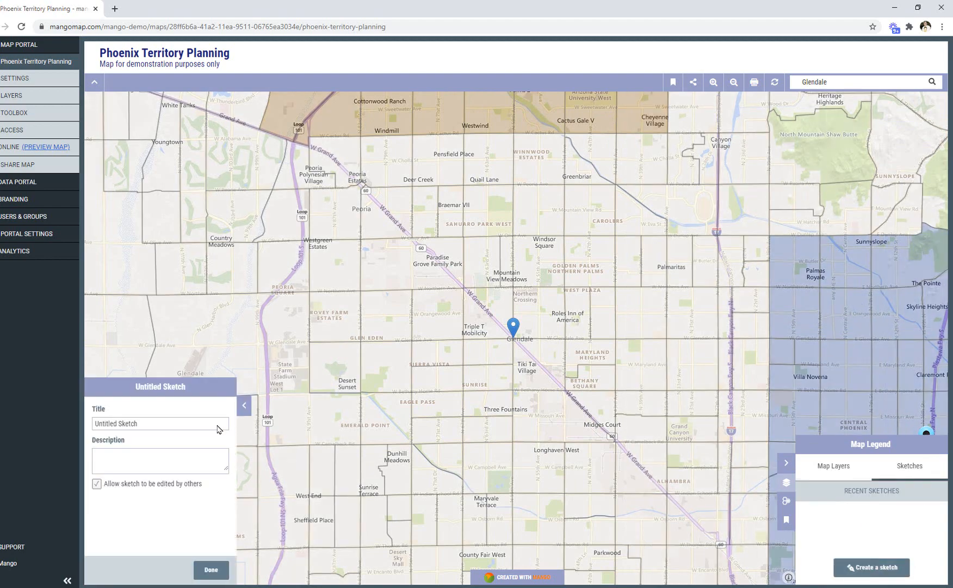
drag(217, 429, 71, 422)
text(Glendale)
click(211, 569)
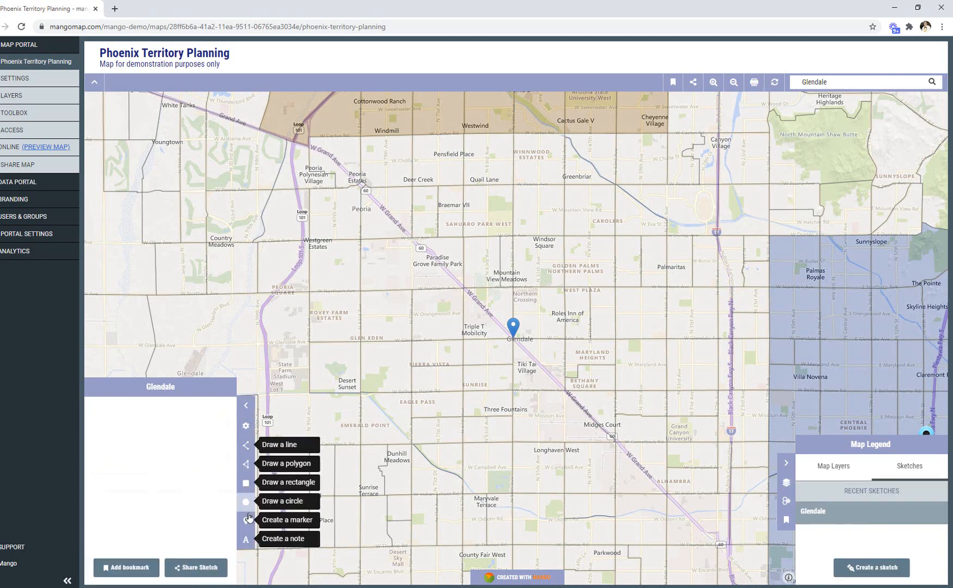
Place an orange marker at Glendale in the sketch and view it against the surrounding territories.
click(246, 520)
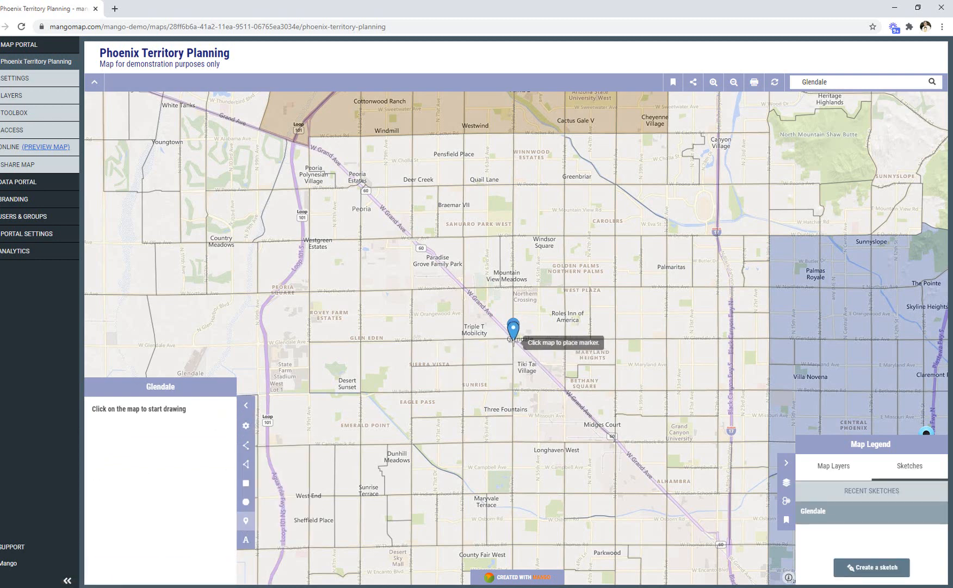
click(513, 336)
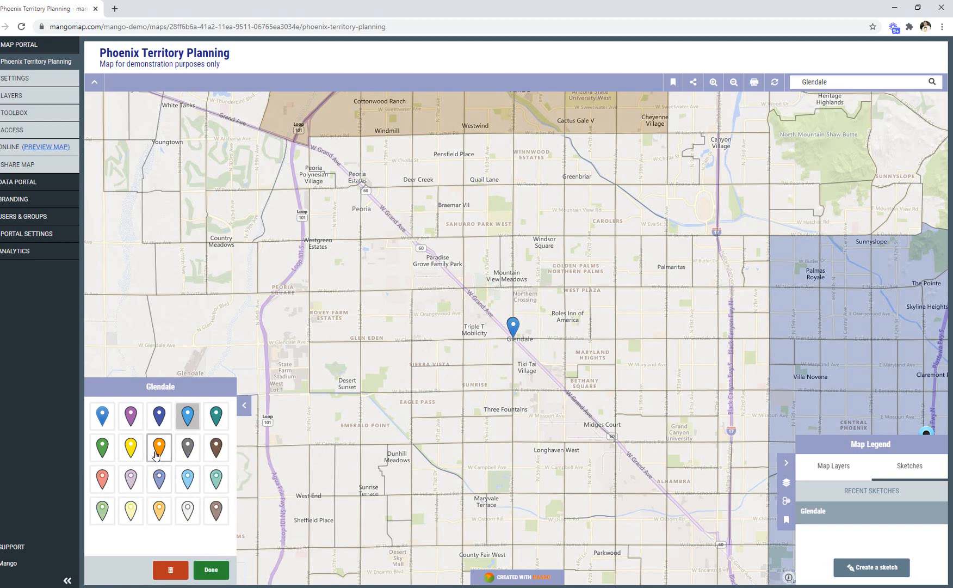
click(213, 570)
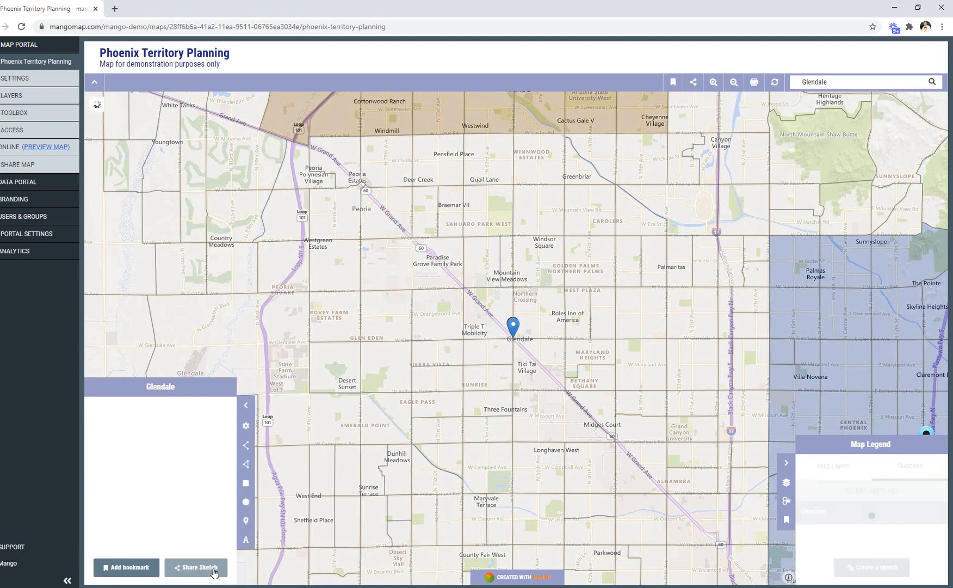
click(247, 408)
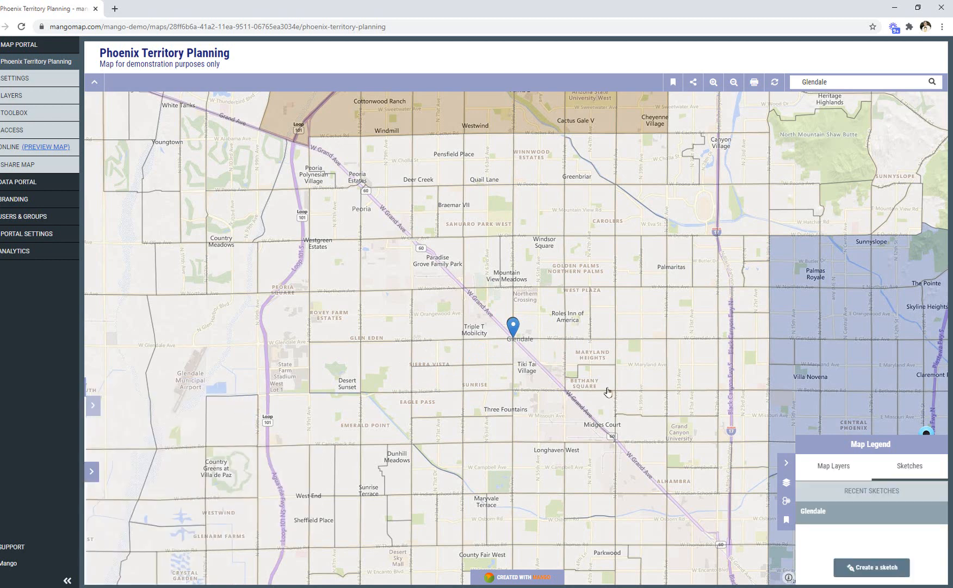
scroll(563, 342, down, 1)
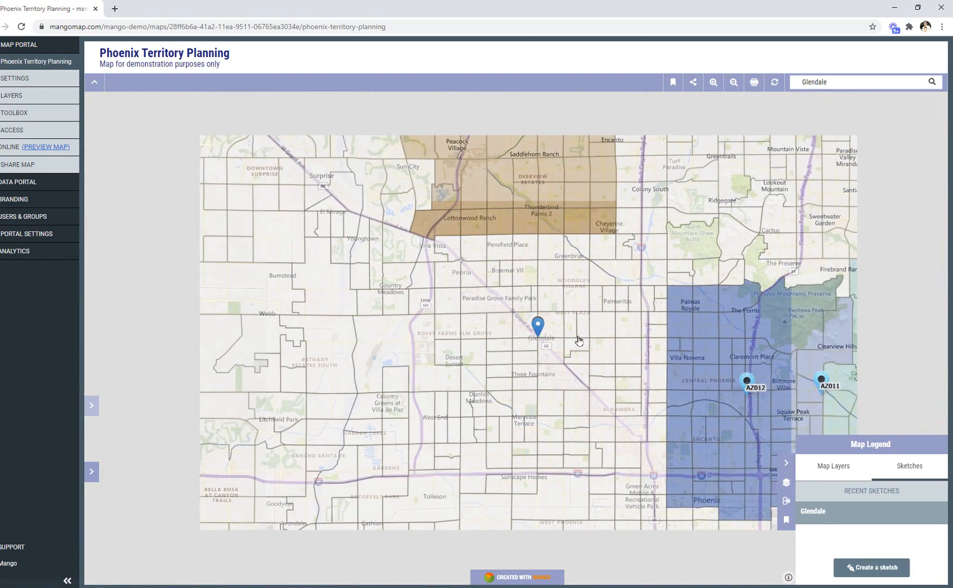
drag(578, 338, 507, 370)
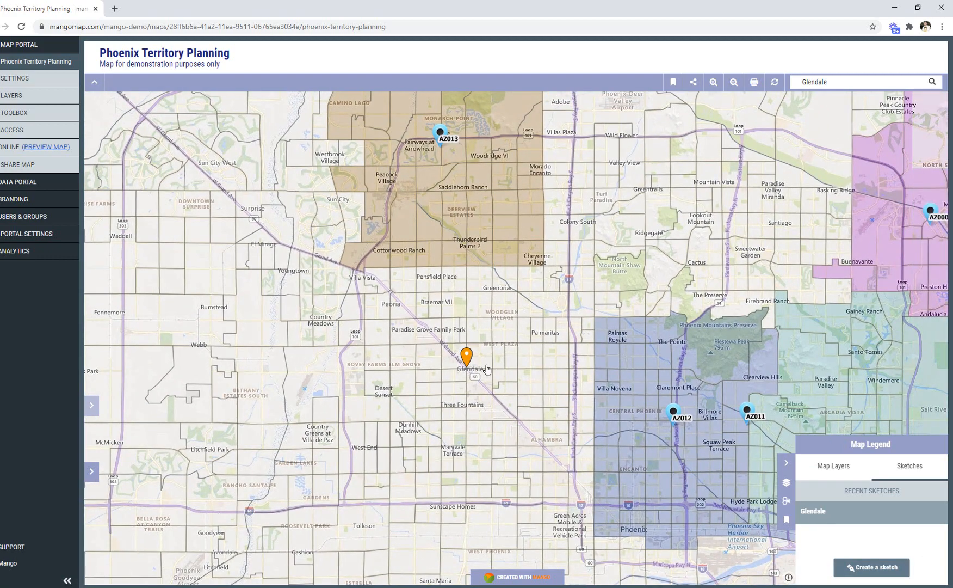
scroll(487, 370, up, 1)
scroll(487, 370, down, 1)
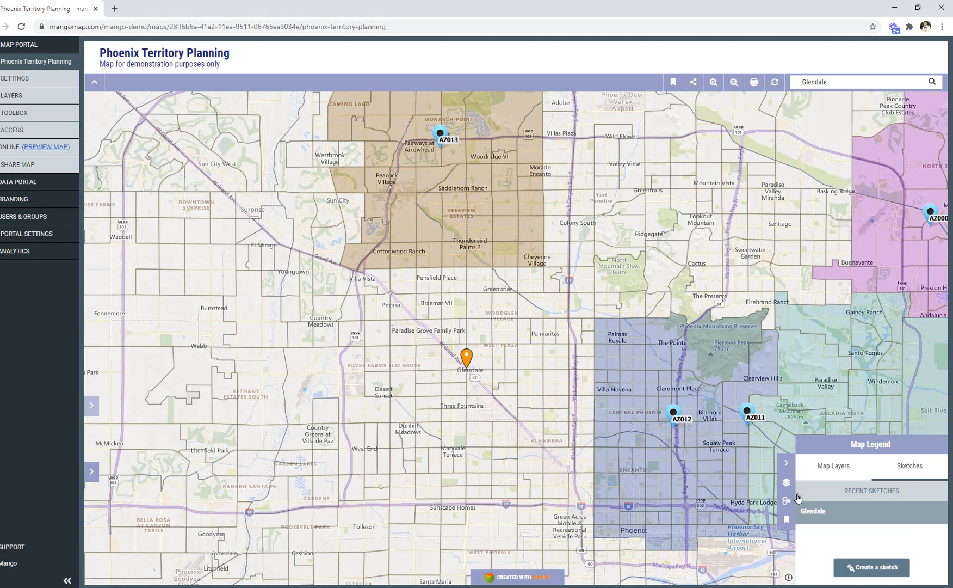
Show the Median Household Income layer and hide the Territories layer.
click(823, 469)
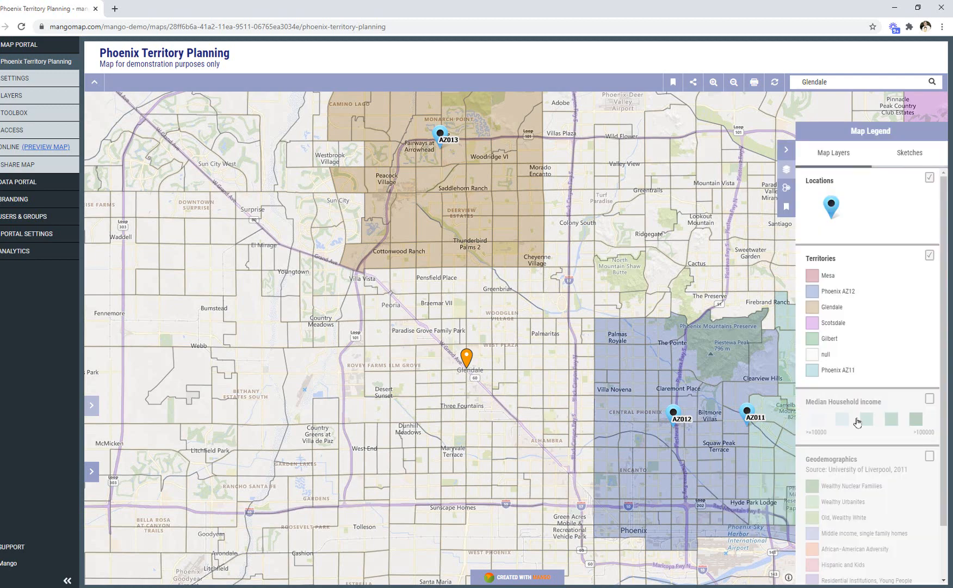
click(930, 398)
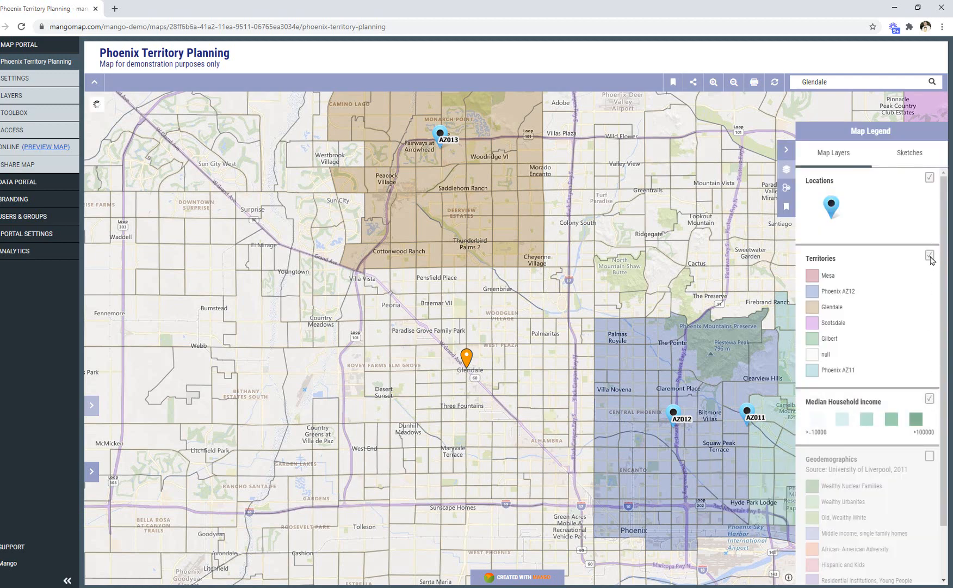
click(929, 257)
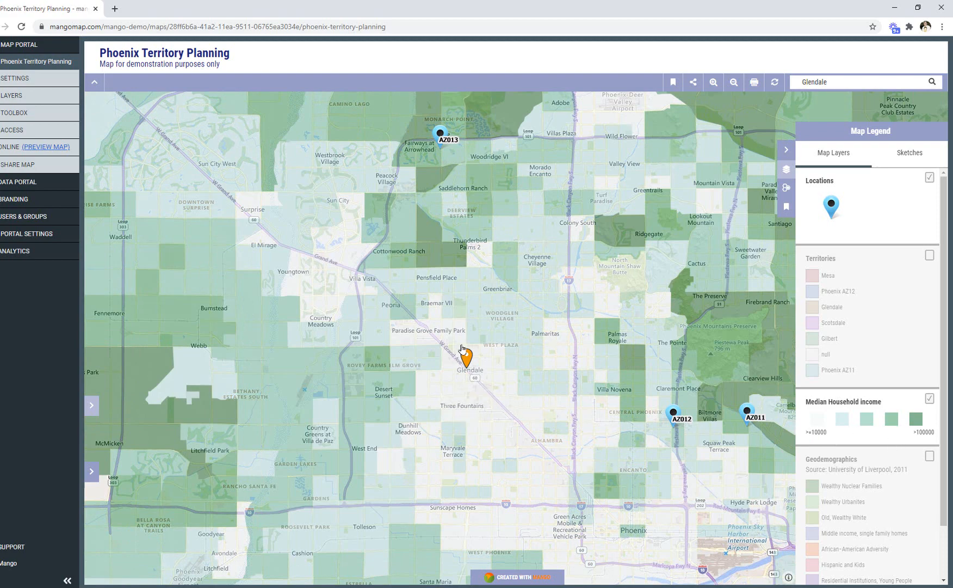
Inspect the population and median income of the census tract beside the Glendale marker and of the darker tract near Palmas Royale.
click(480, 362)
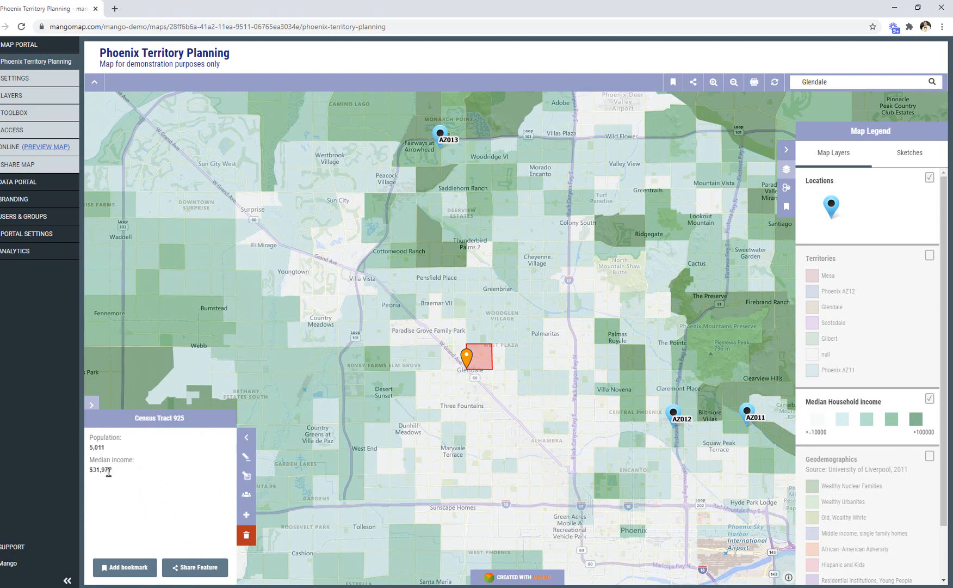
click(635, 364)
click(247, 442)
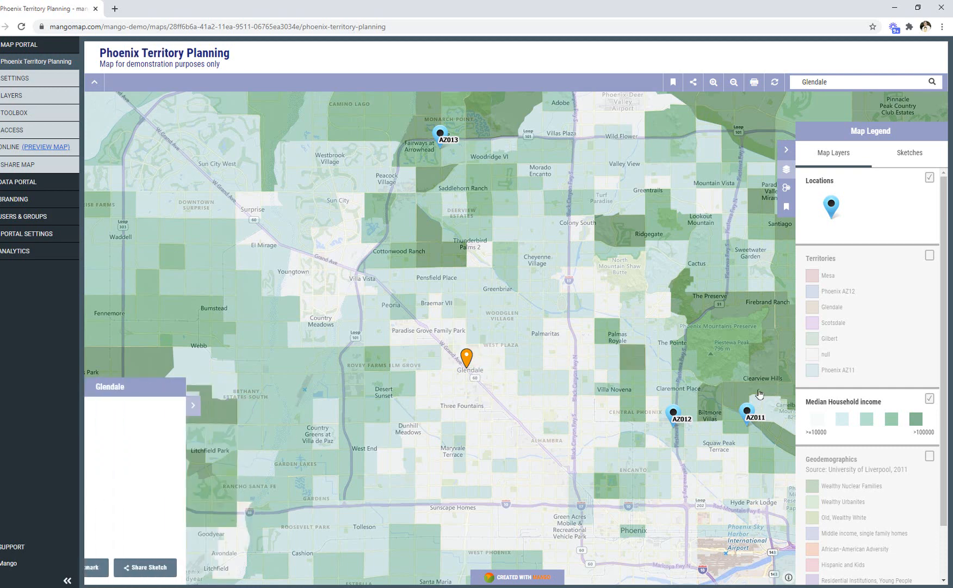
Hide the Median Household Income layer, show the Geodemographics layer and review its categories.
click(930, 399)
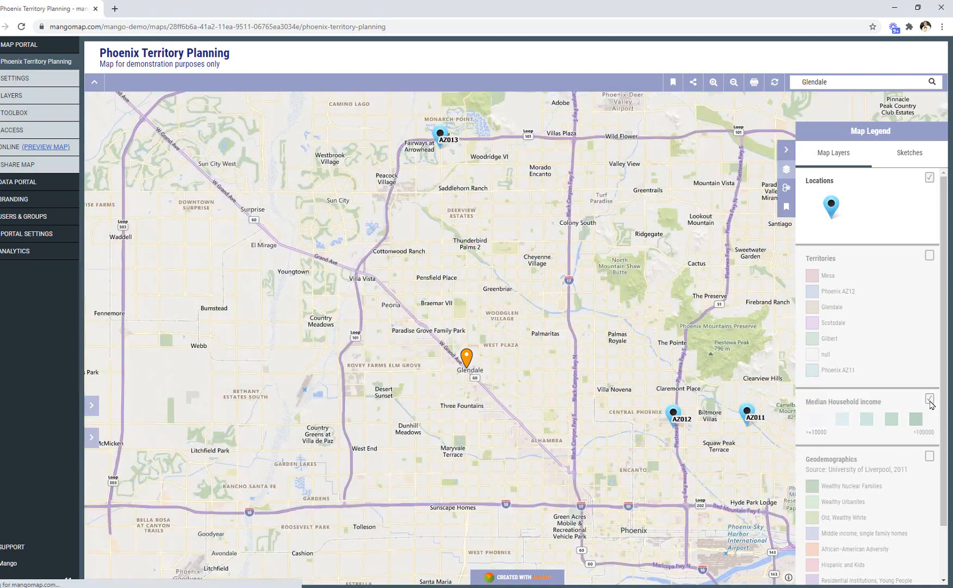
click(930, 456)
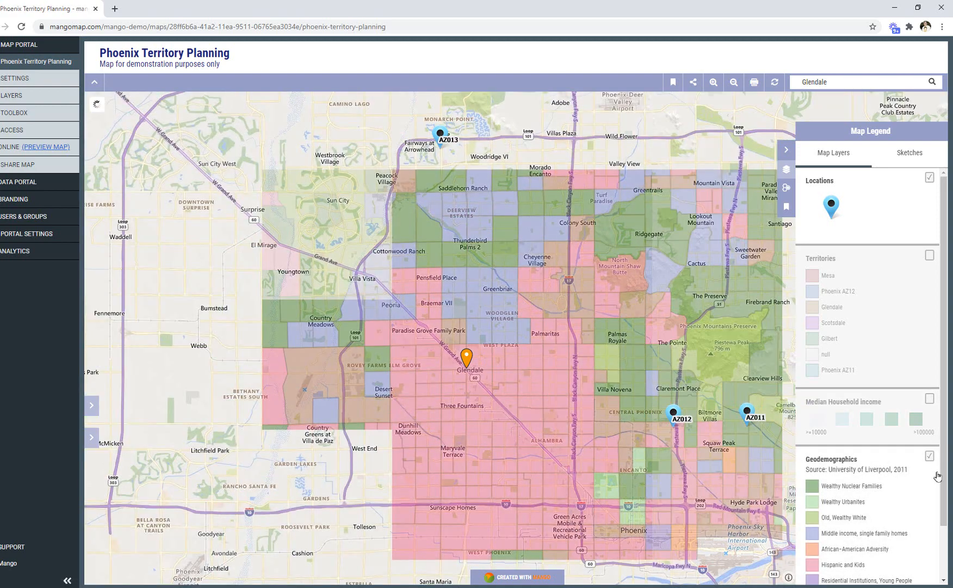
drag(945, 499, 947, 545)
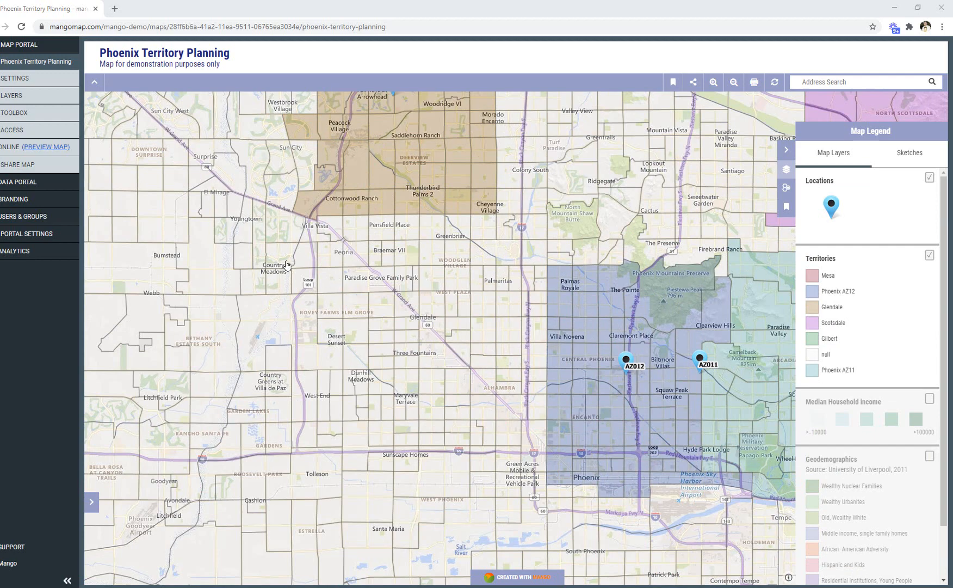
Query the tracts inside a rectangle around Glendale, between the Glendale and Phoenix AZ12 territories, and generate an aggregate report.
click(787, 188)
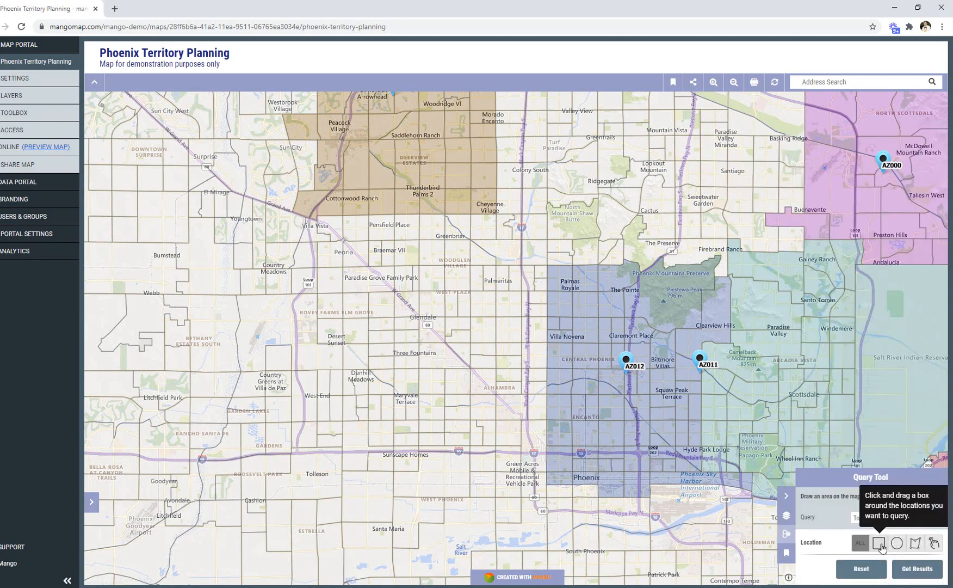
click(879, 542)
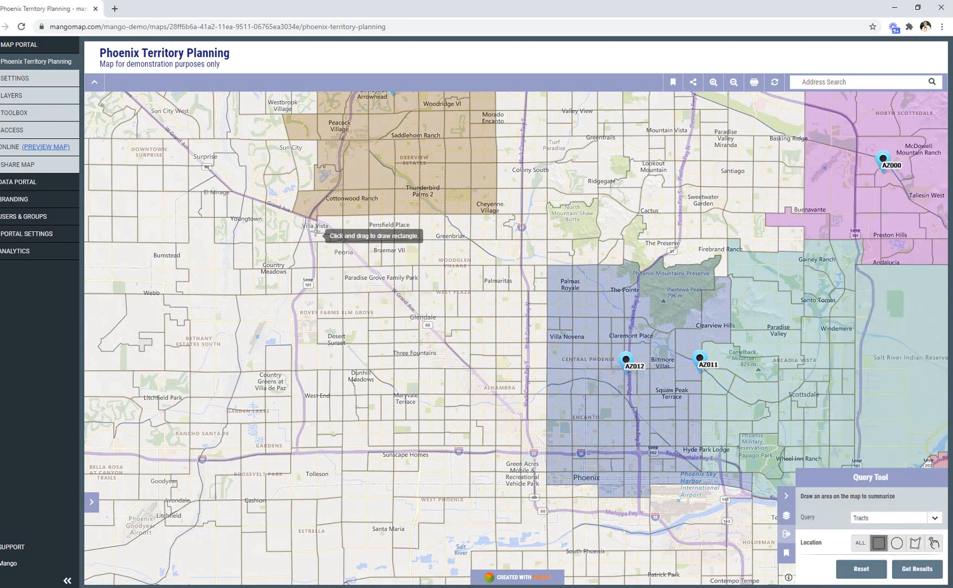
mouse_move(316, 231)
mouse_down()
mouse_move(438, 381)
mouse_move(546, 477)
mouse_up()
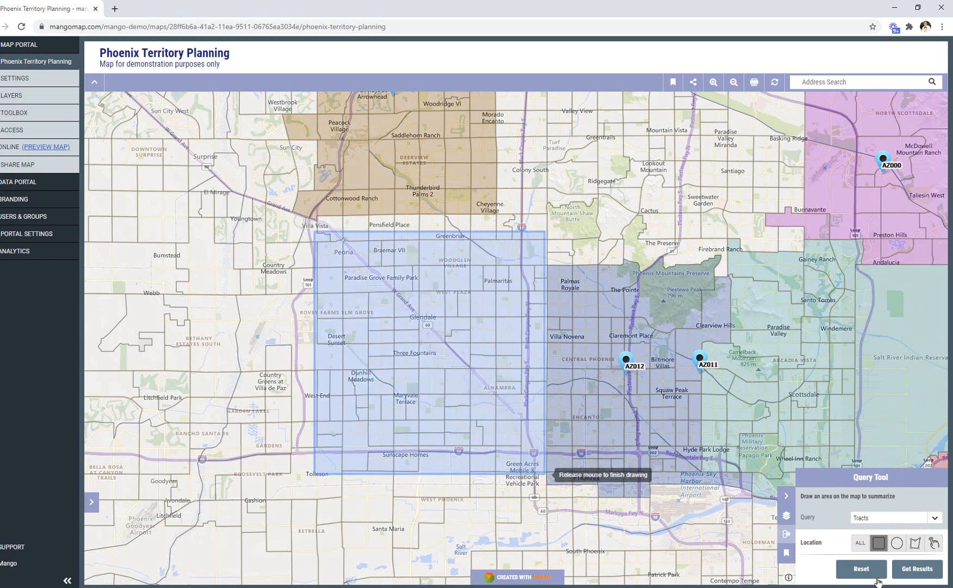
click(924, 569)
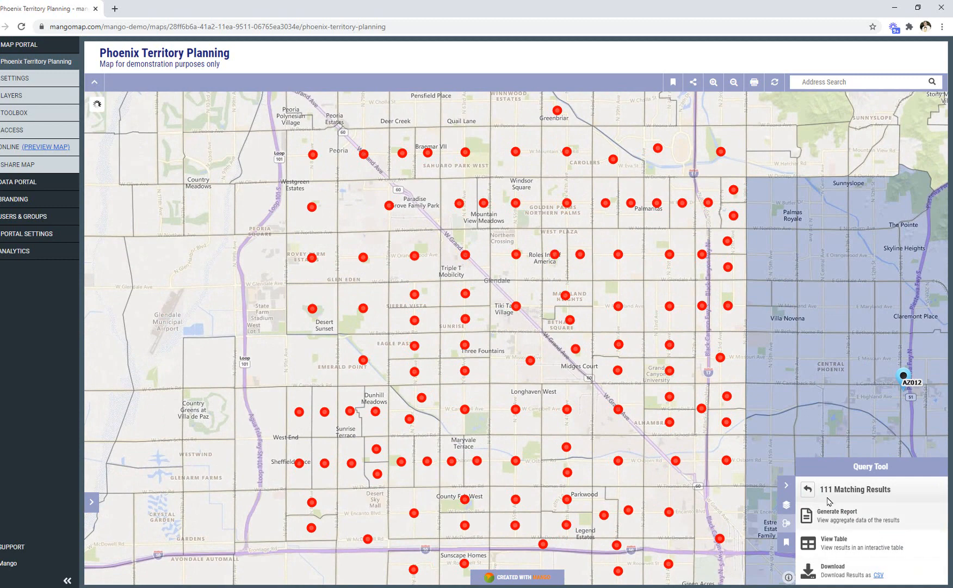
click(869, 519)
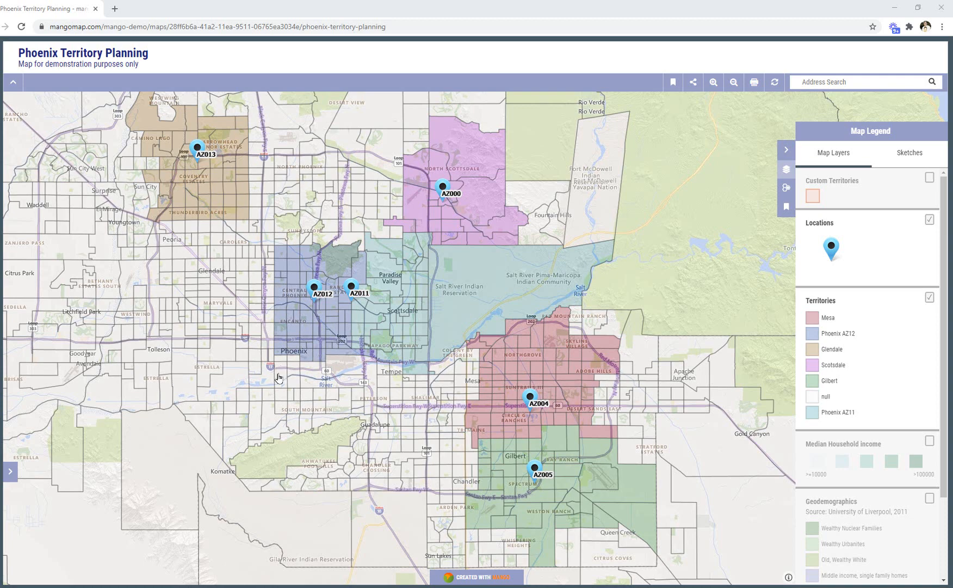
Assign Census Tract 1143.02, just south of Downtown Phoenix, to the Phoenix AZ12 territory through its t_name attribute and save it.
scroll(276, 353, up, 2)
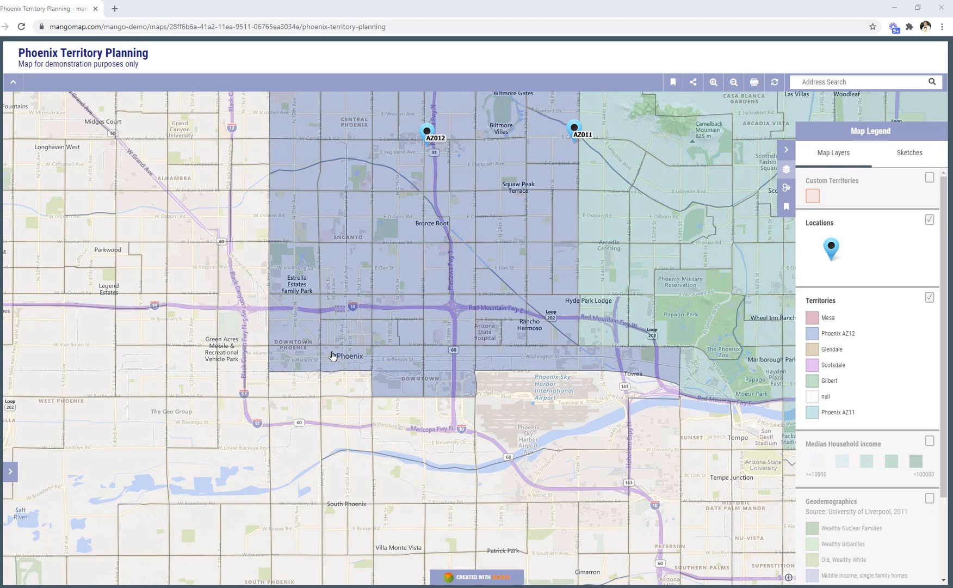
click(295, 386)
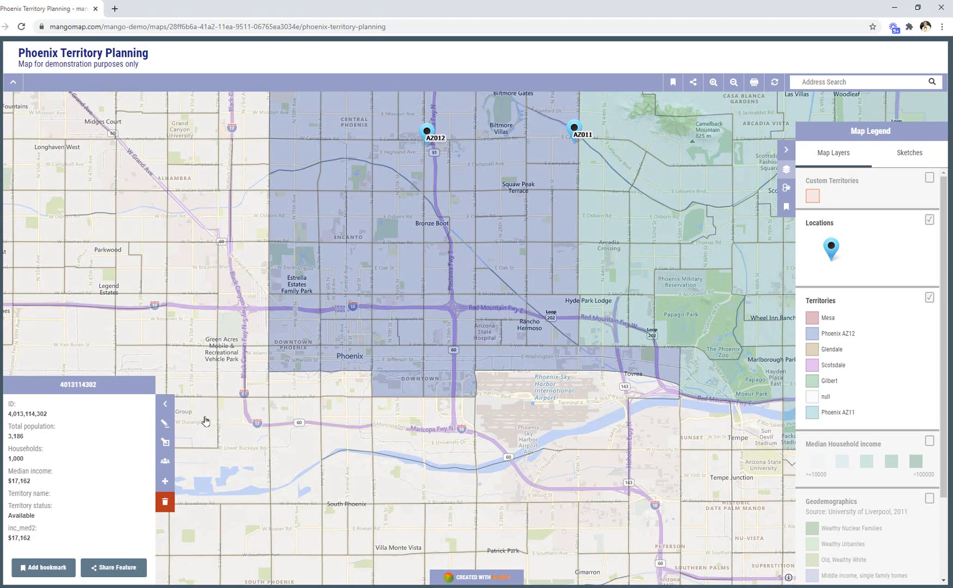
click(162, 425)
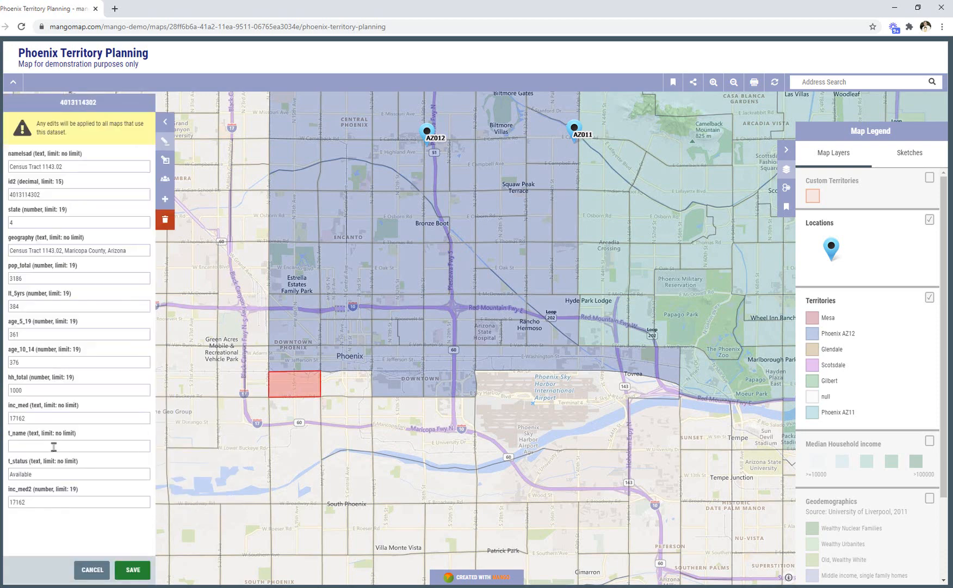
text(Phoenix AZ12)
click(133, 570)
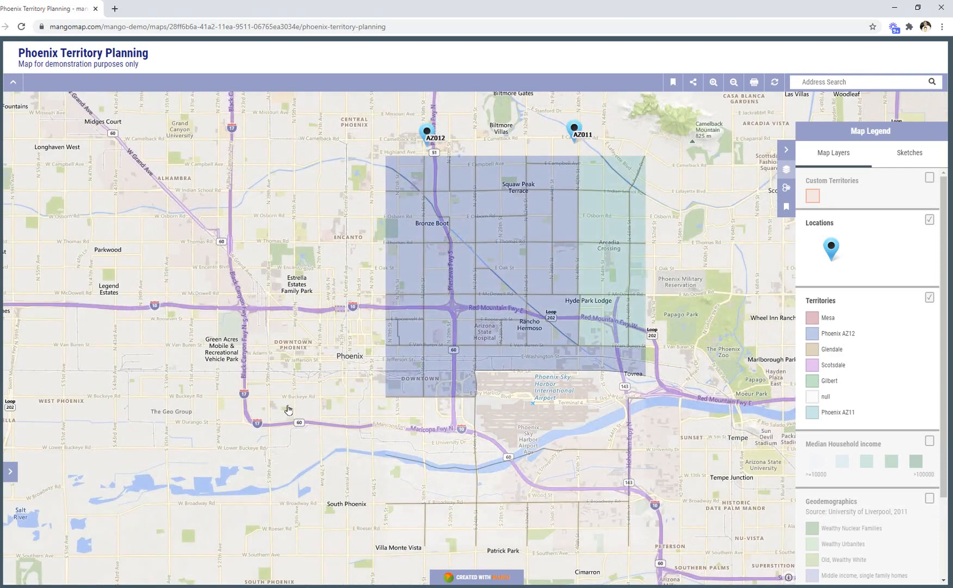
Set the t_name of the neighbouring Census Tract 1142 to Phoenix AZ12 and save the edit.
click(346, 386)
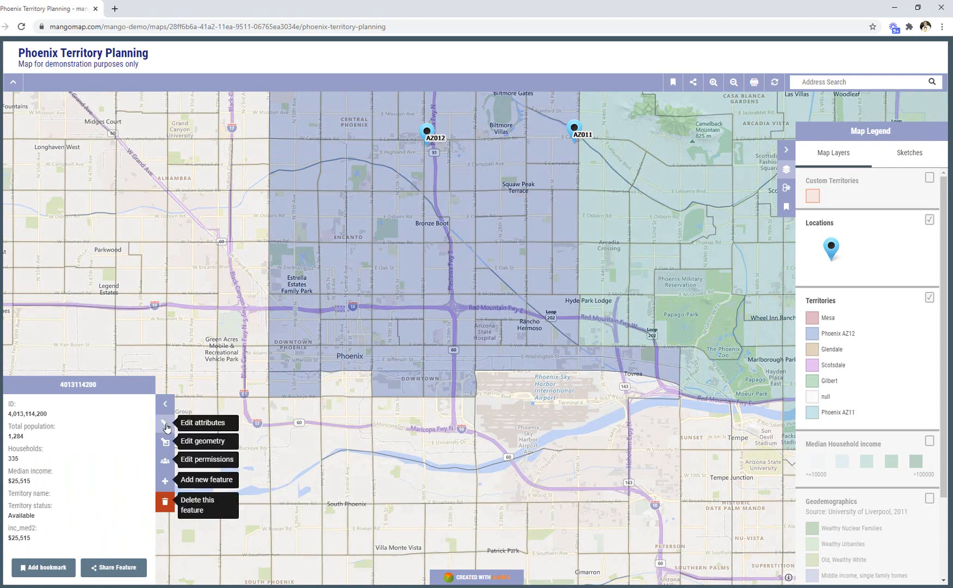
click(166, 424)
text(Phoenix AZ12)
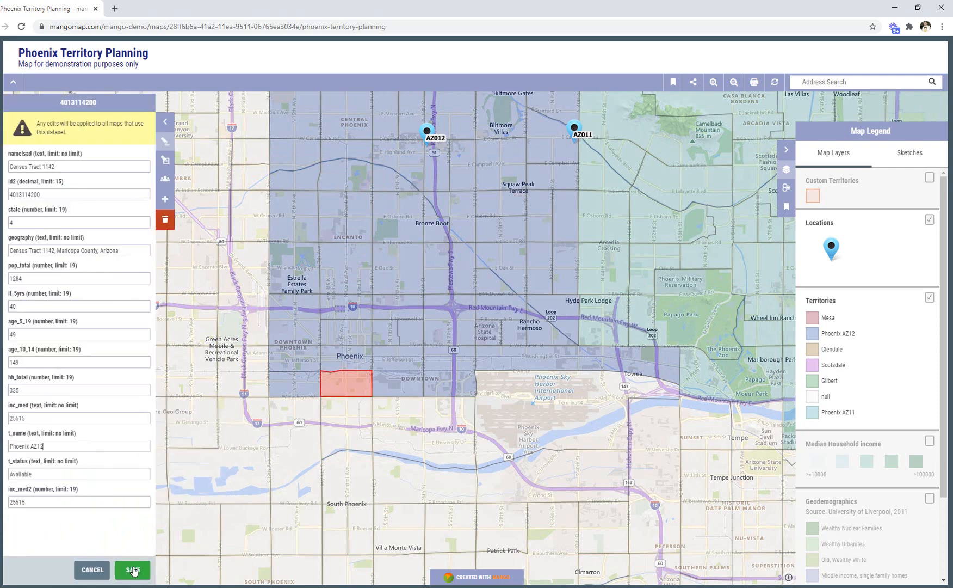
click(136, 571)
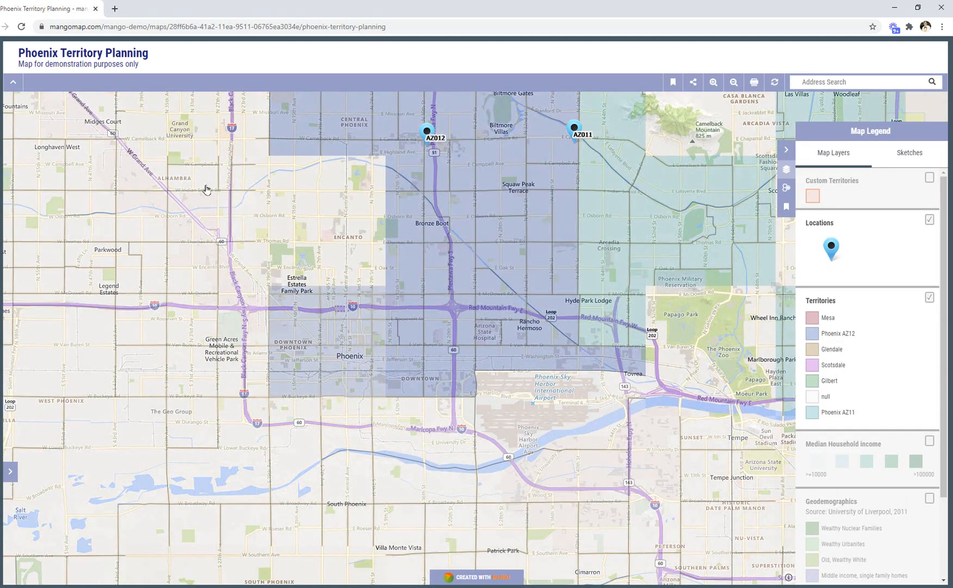
Show the Custom Territories layer with the unassigned area around Glendale in view.
drag(179, 181, 405, 359)
scroll(354, 311, down, 1)
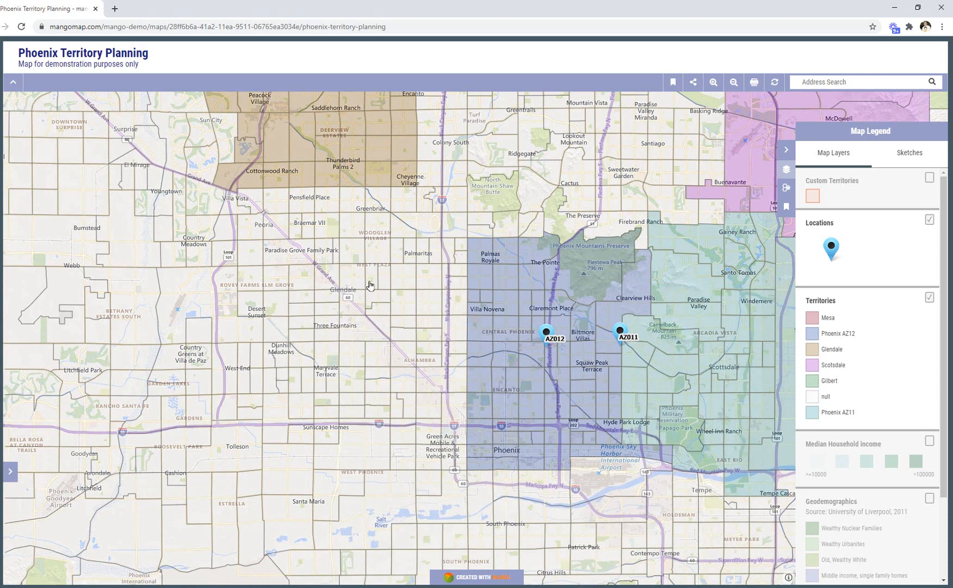
click(930, 178)
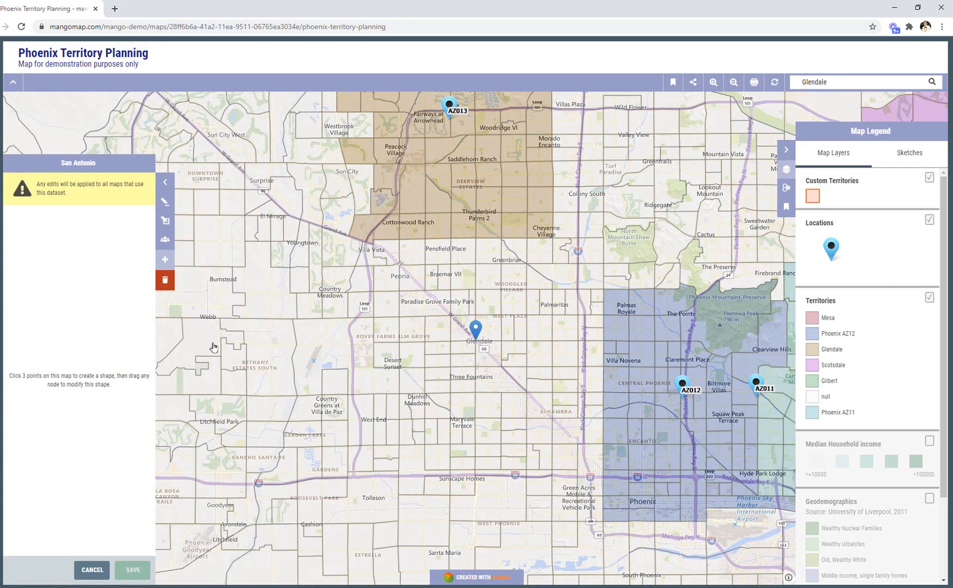
Draw a stepped custom territory polygon around Glendale, extending to the Phoenix AZ12 boundary, and save it with name Glendale and status Available.
click(373, 240)
click(552, 238)
click(604, 239)
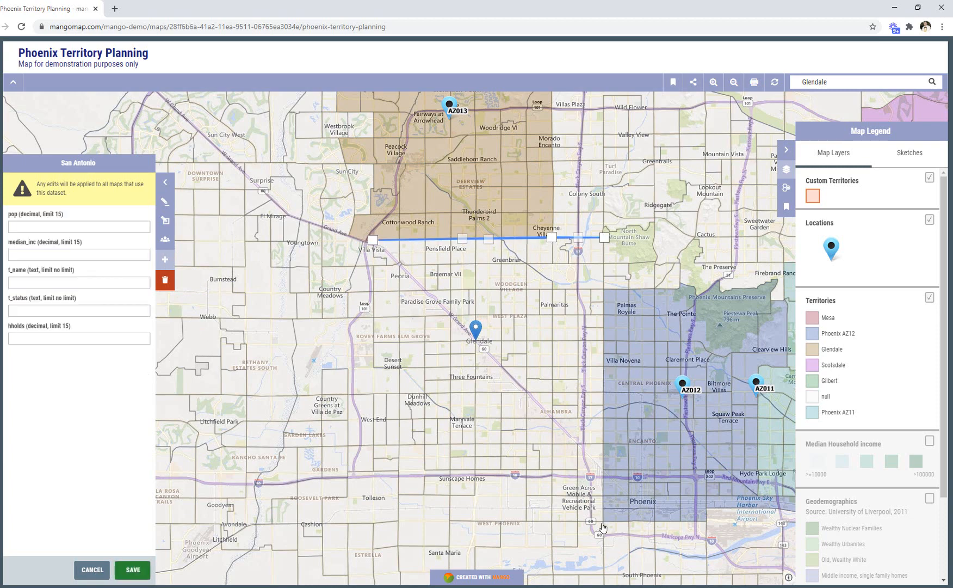
click(603, 521)
click(450, 520)
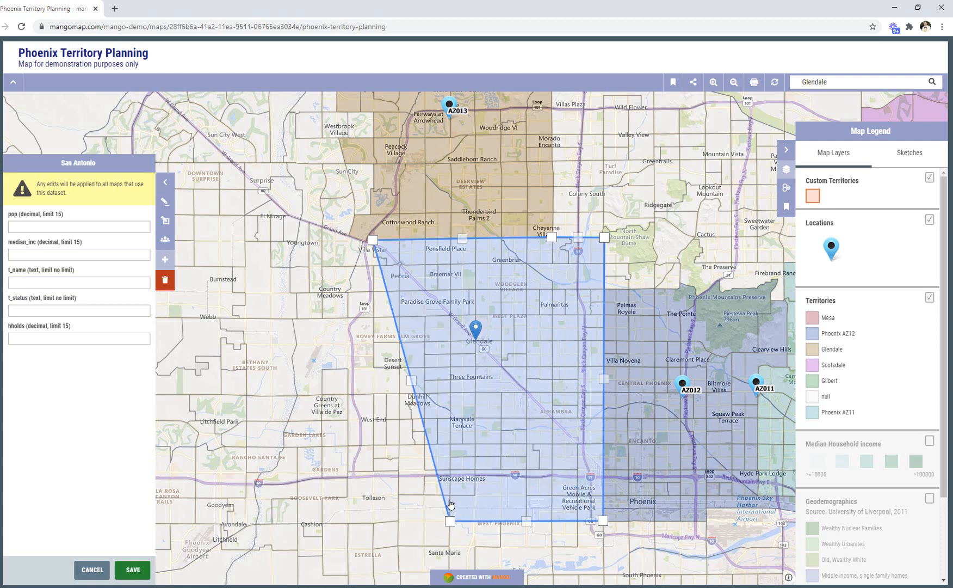
click(451, 494)
click(400, 493)
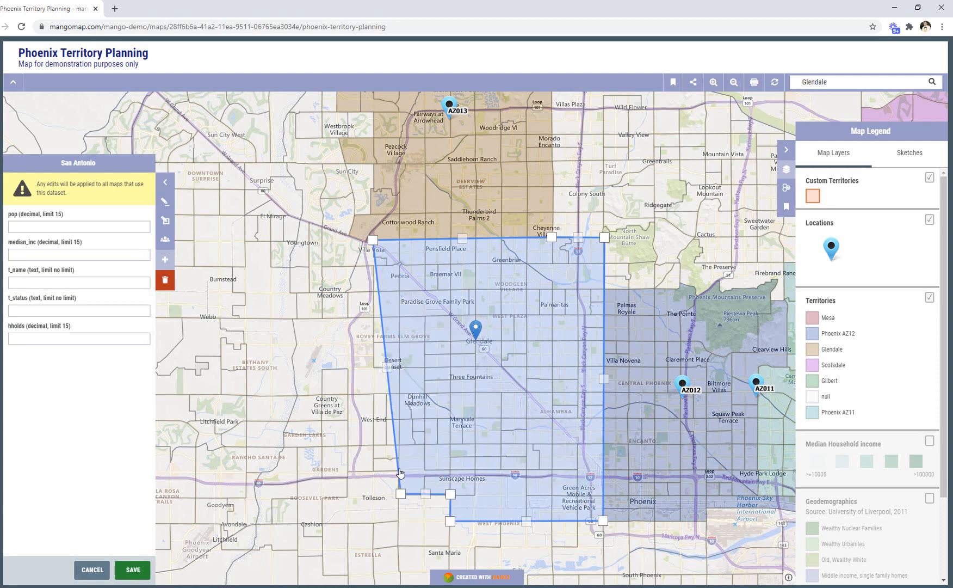
click(400, 468)
click(373, 468)
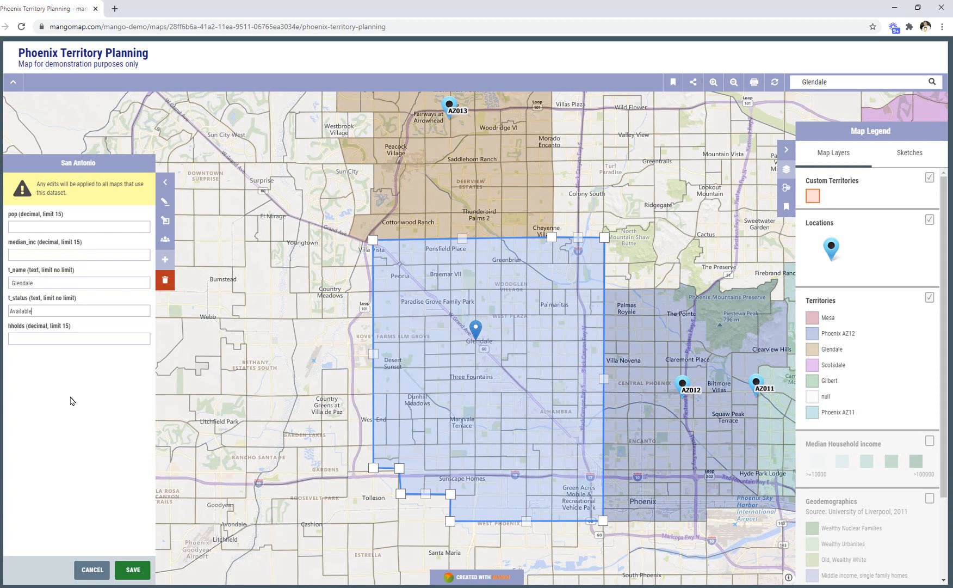
click(131, 572)
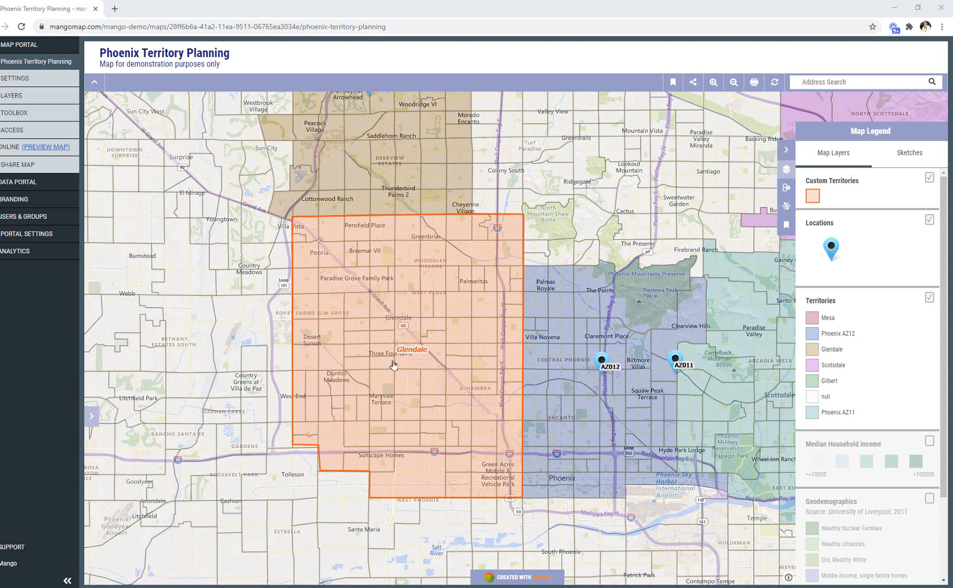
Set up a proximity search for Tract points that are within a selected Custom Territory.
click(786, 206)
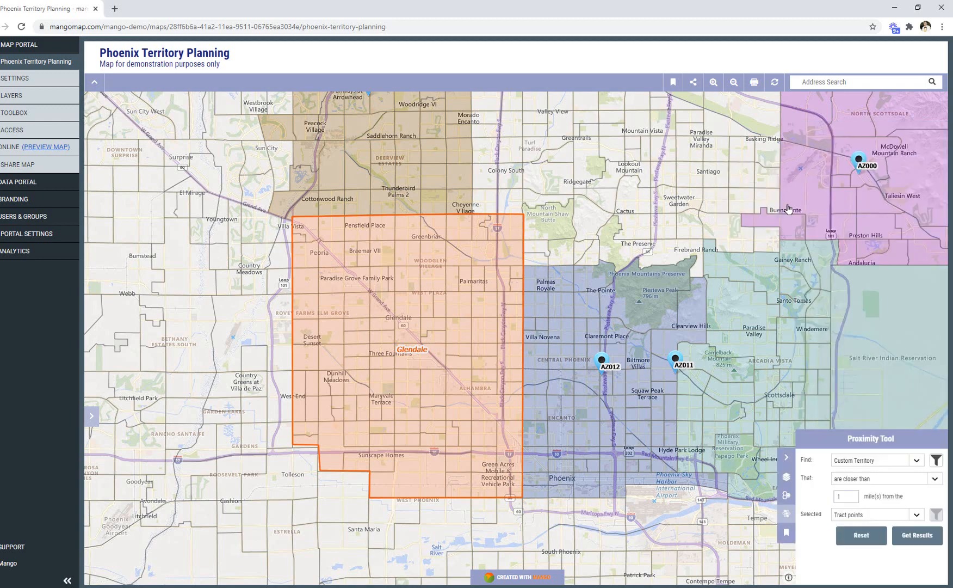
click(897, 461)
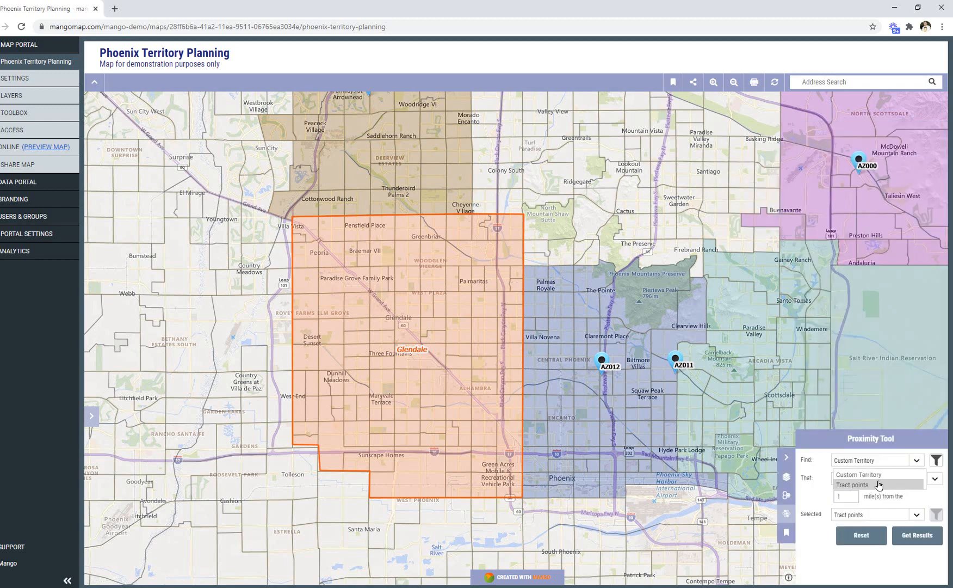
click(878, 488)
click(882, 520)
click(870, 531)
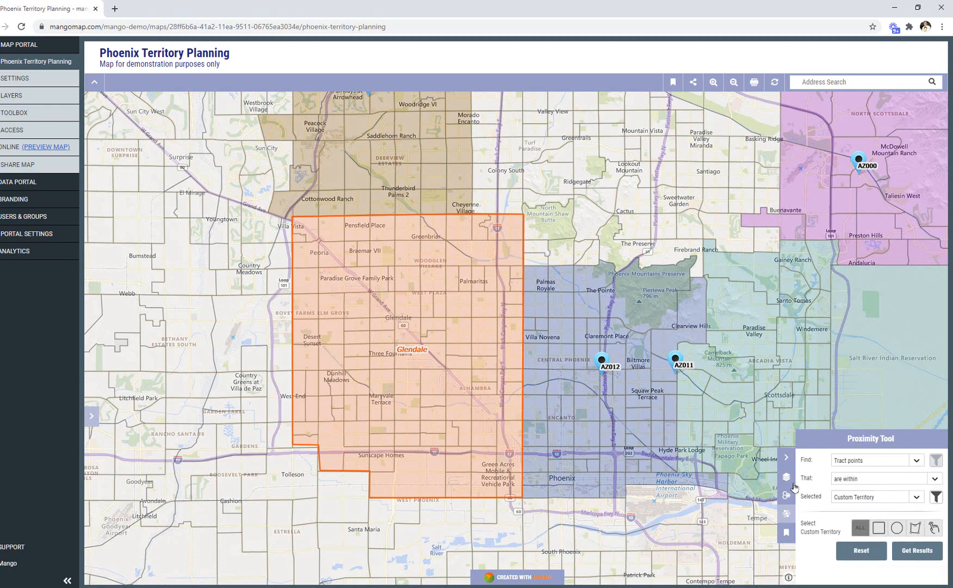
Pick the custom Glendale territory individually, run the proximity search and review the aggregate report of its tract points.
click(925, 529)
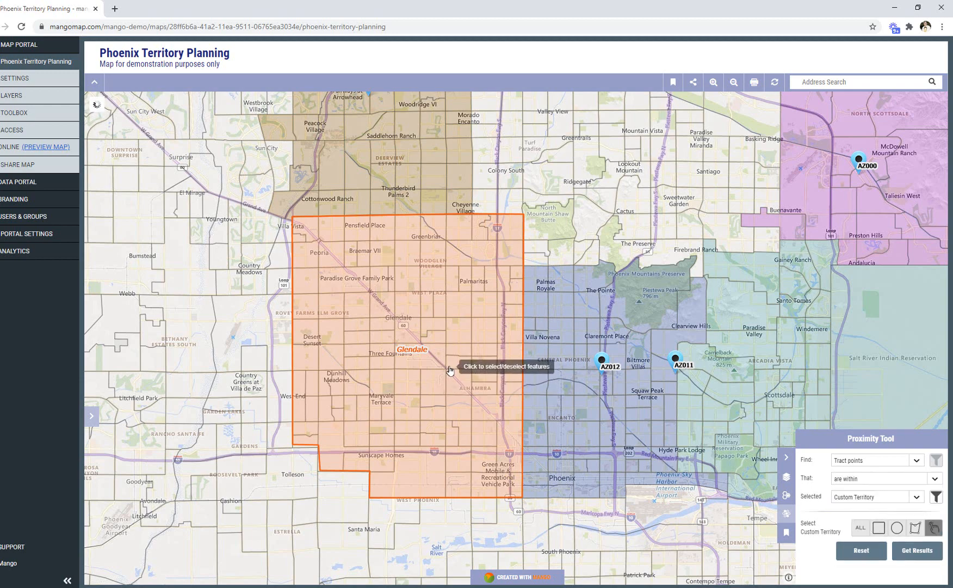
click(449, 370)
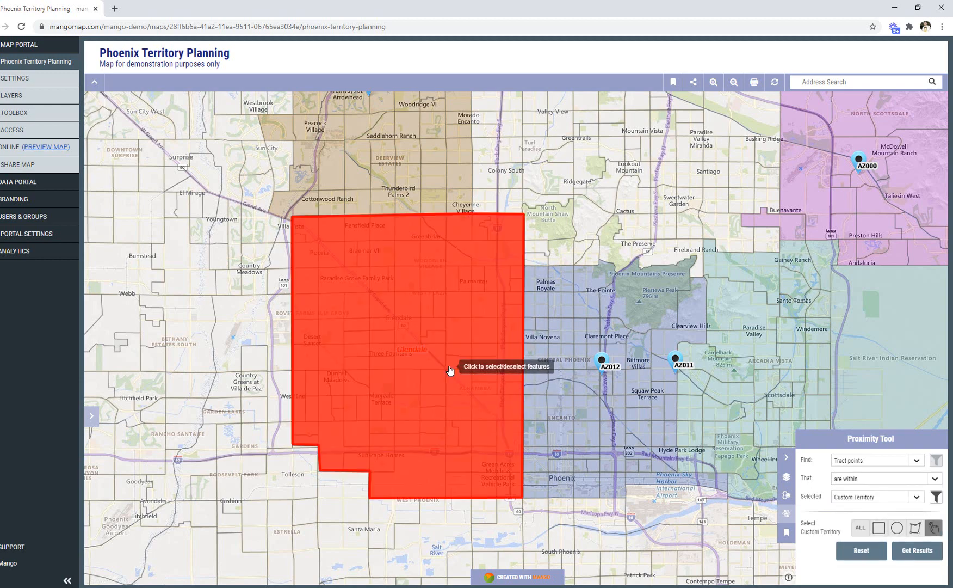
click(917, 551)
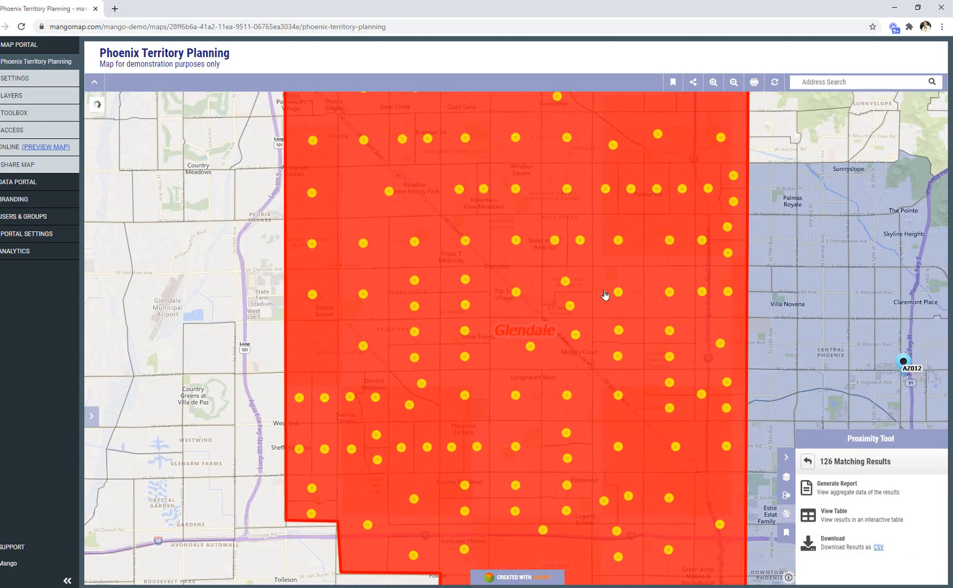
click(858, 488)
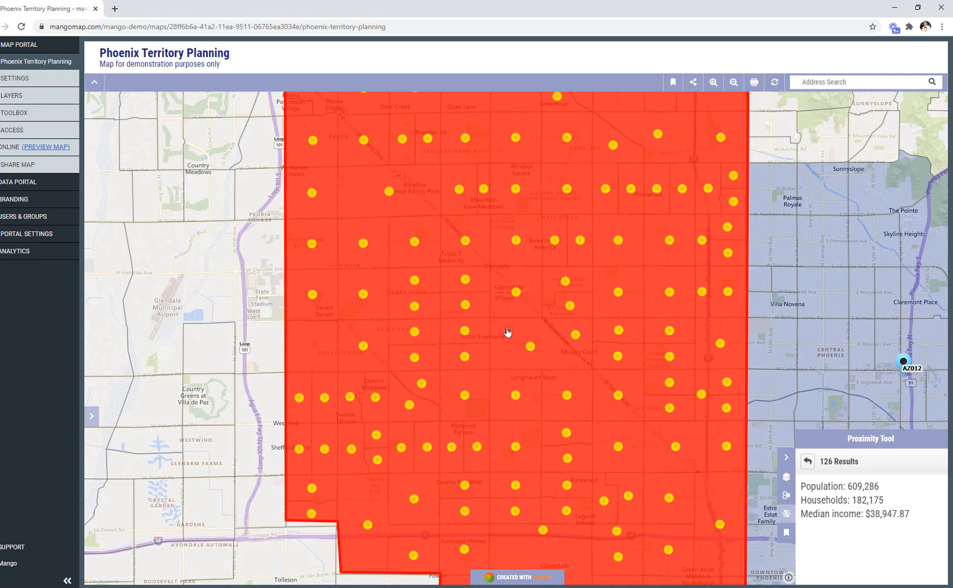
click(808, 462)
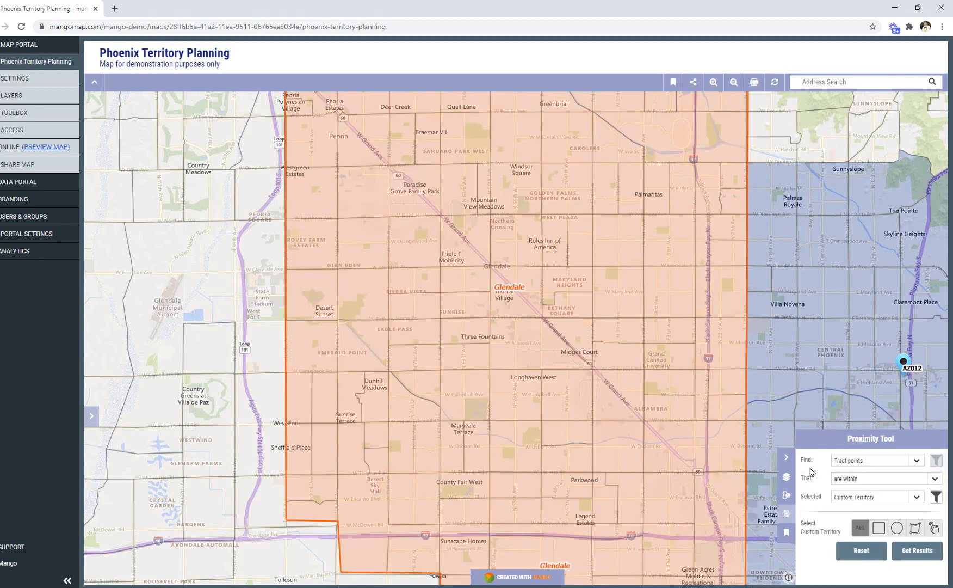
Set the custom Glendale territory's pop to 609286, median_inc to 38947 and hholds to 182175, and save the attributes.
click(516, 338)
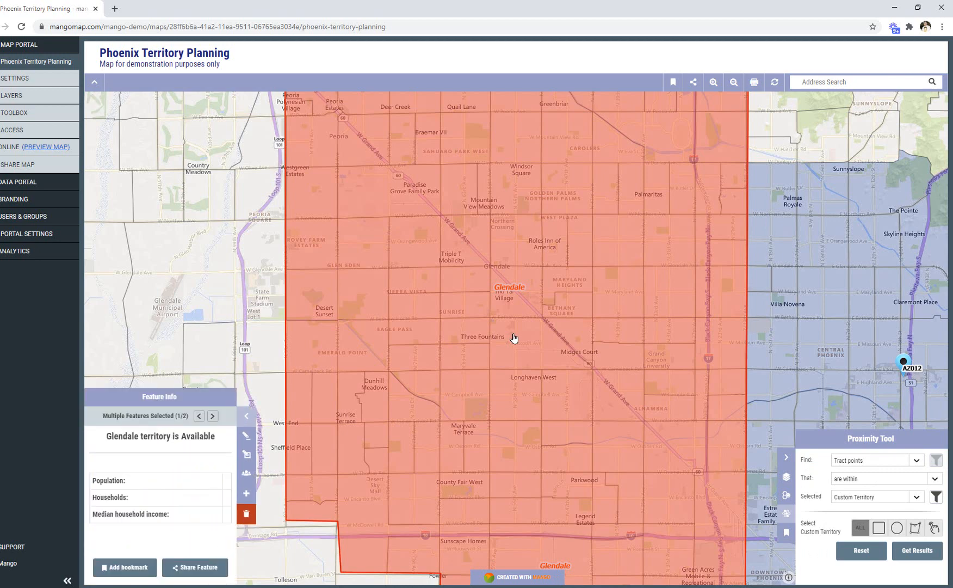
click(245, 435)
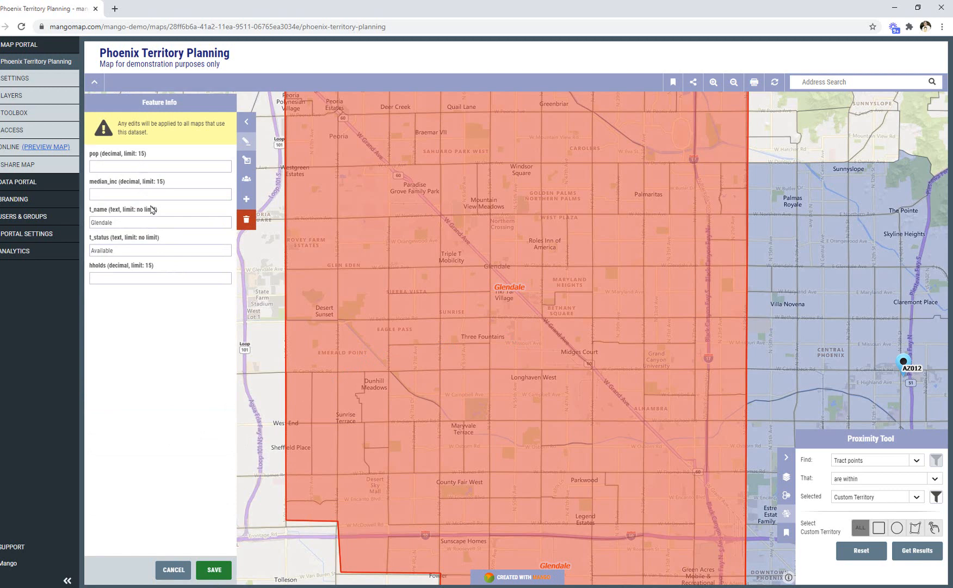
click(145, 166)
text(609286)
key(Tab)
click(137, 278)
text(182175)
click(131, 195)
text(38947)
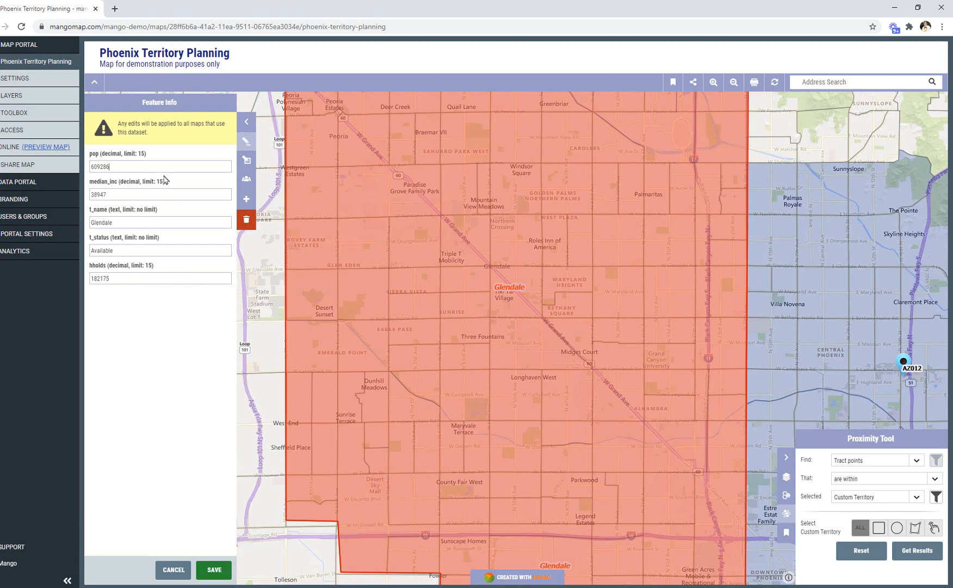
click(146, 166)
click(216, 571)
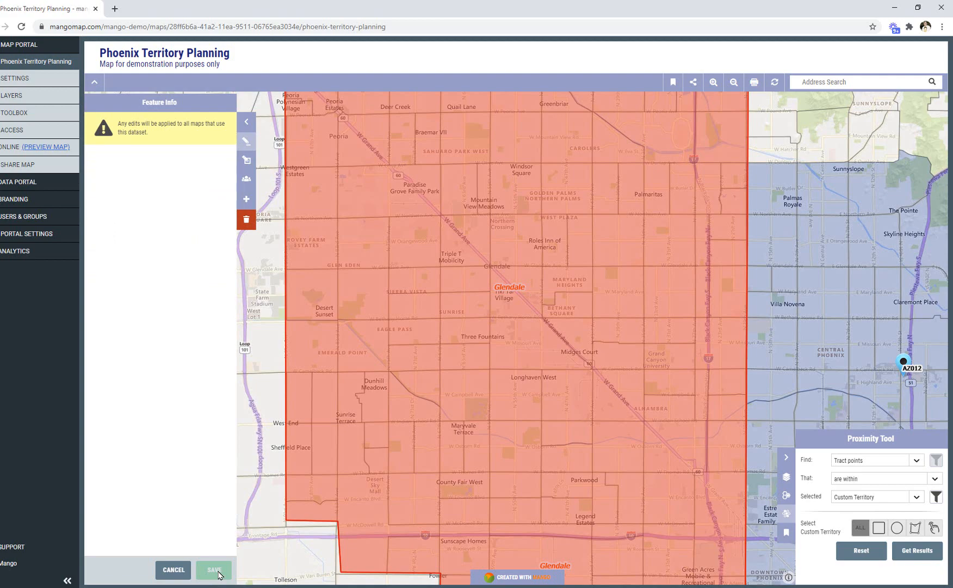